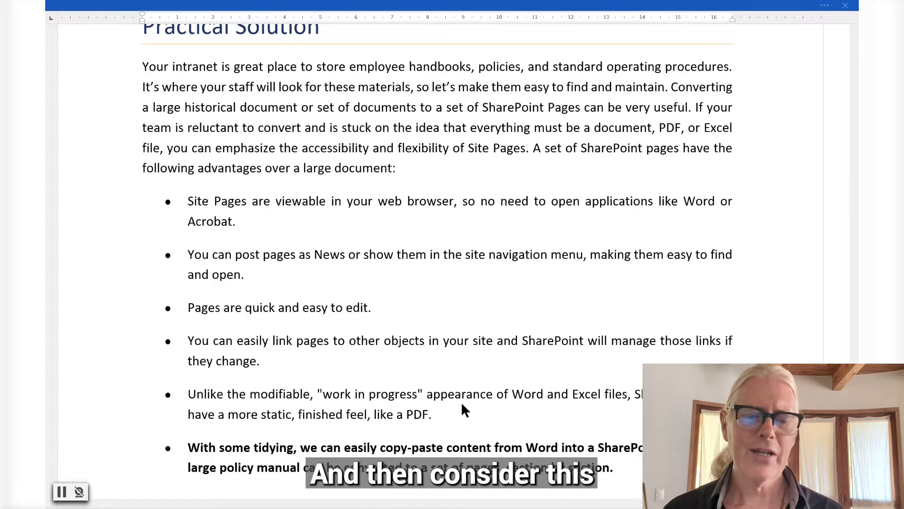
Step: Open the "TOOL 4: Policy Manual" page of the SharePoint in Practice site
scroll(462, 404, down, 1)
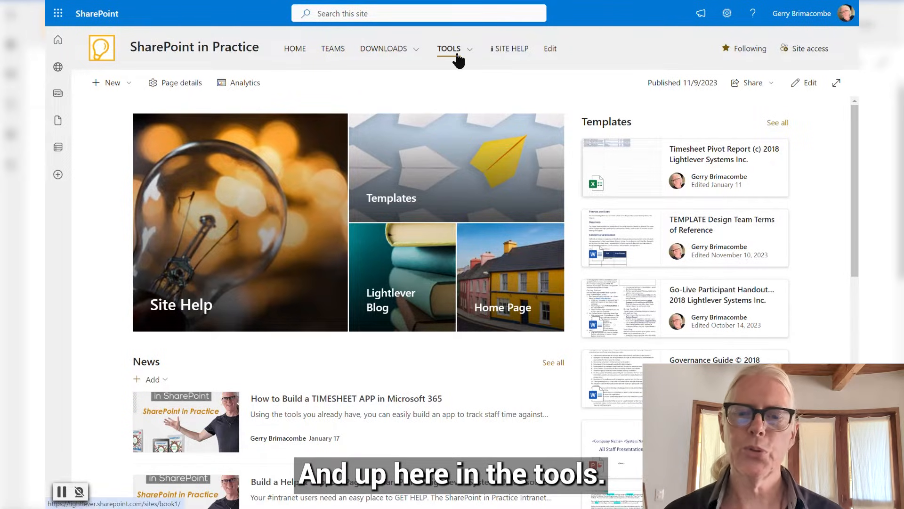
mouse_move(457, 56)
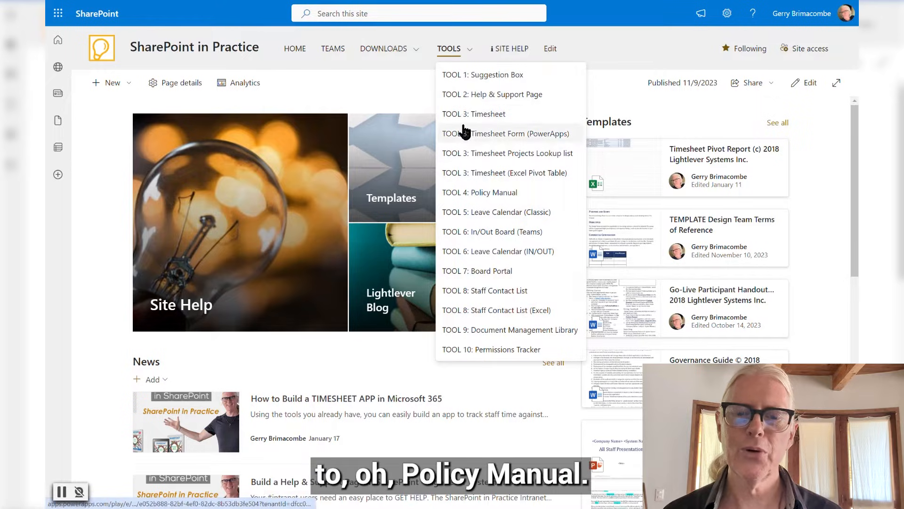
click(488, 194)
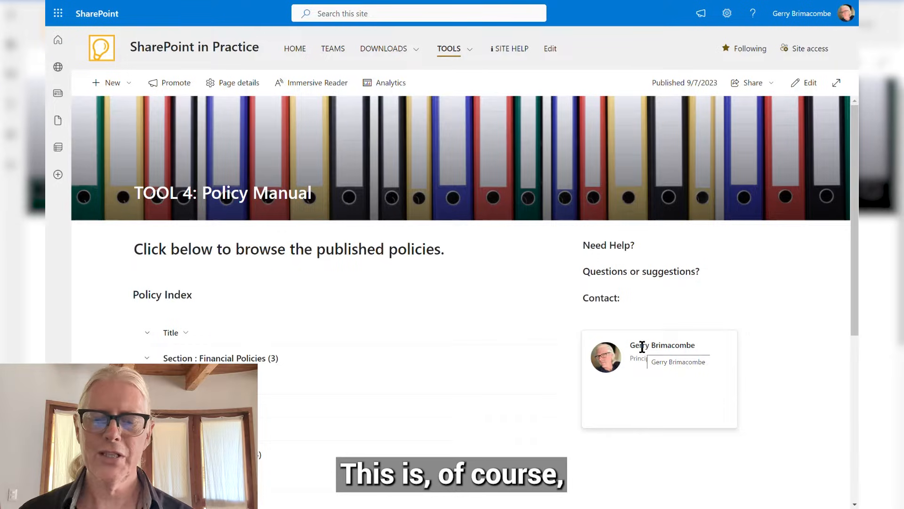
Step: Collapse the Financial Policies, Introduction and Staff Policies sections in the grouped Policy Index
mouse_move(626, 351)
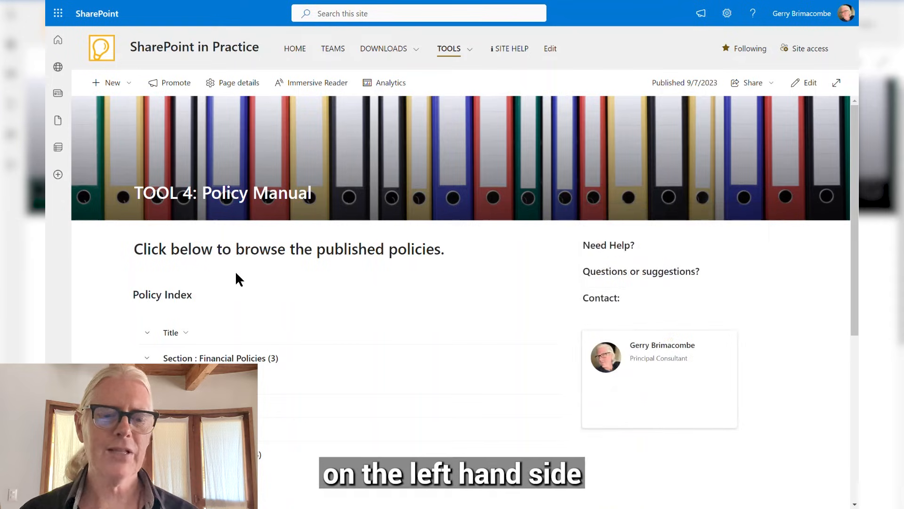
scroll(236, 273, down, 1)
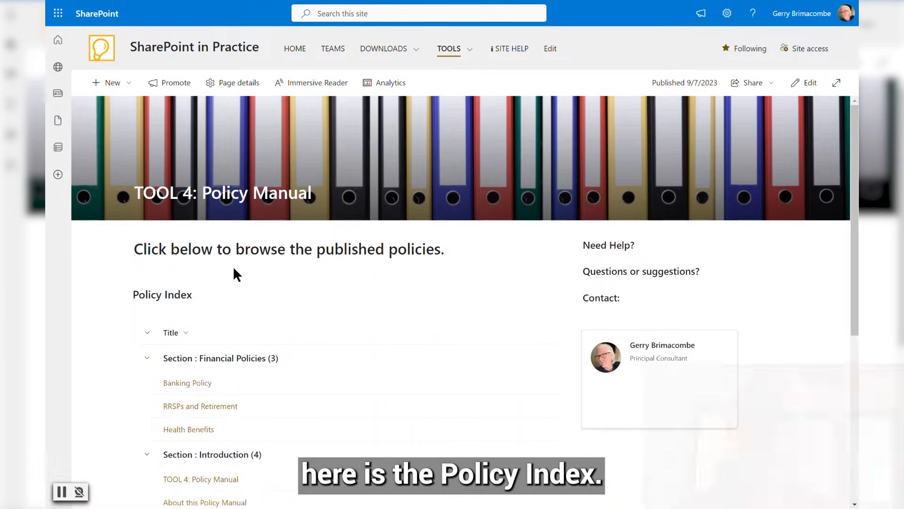
scroll(234, 273, down, 3)
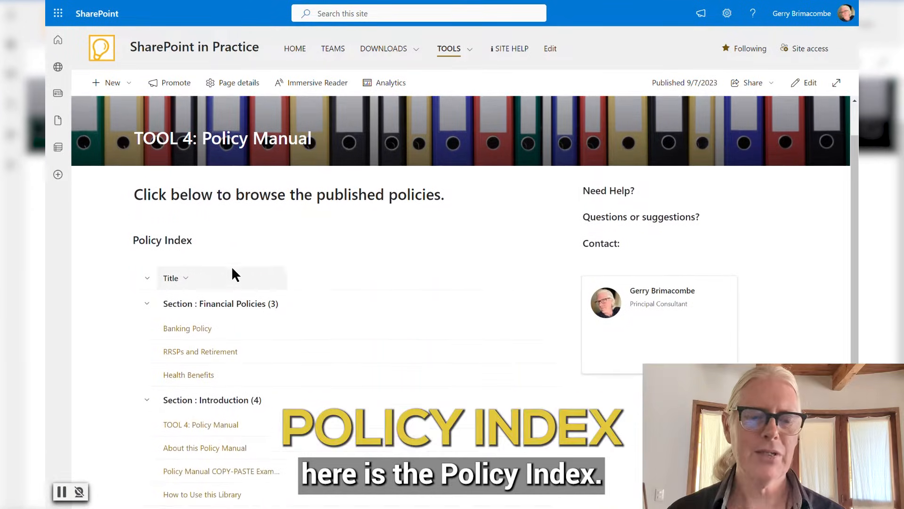
click(146, 250)
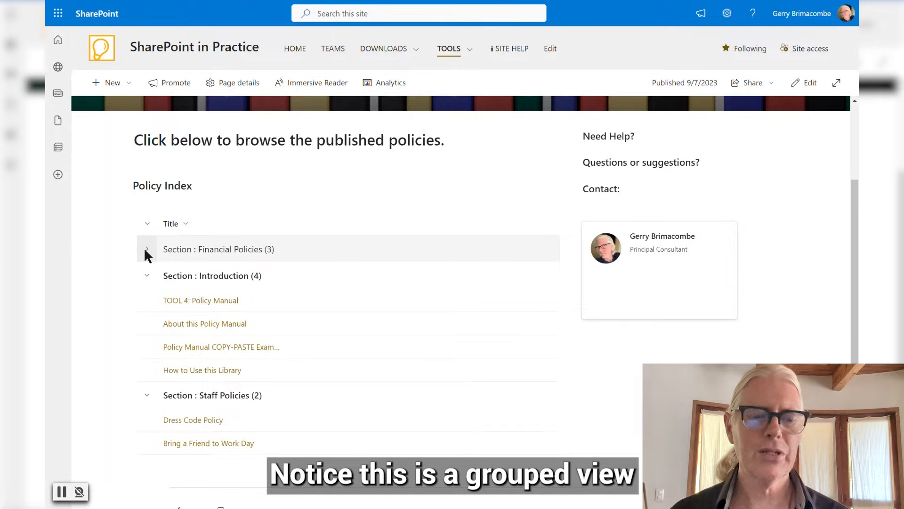
click(146, 249)
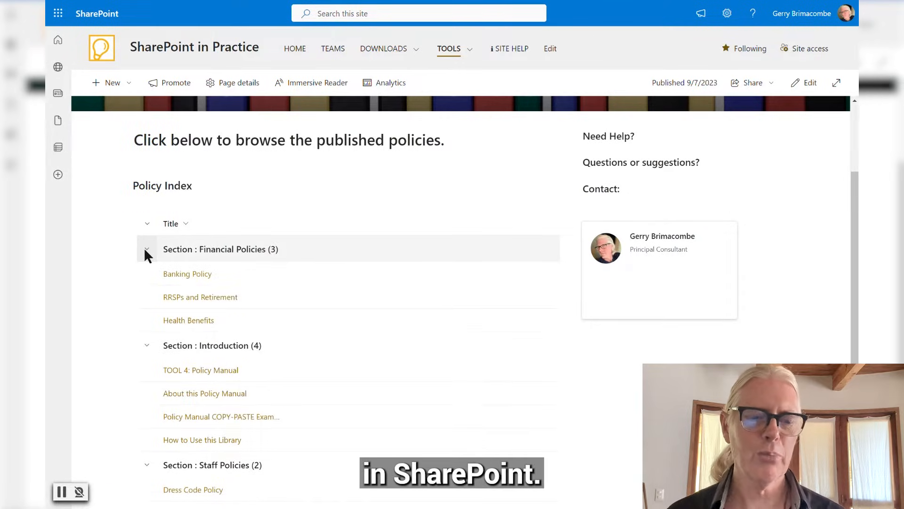
click(145, 250)
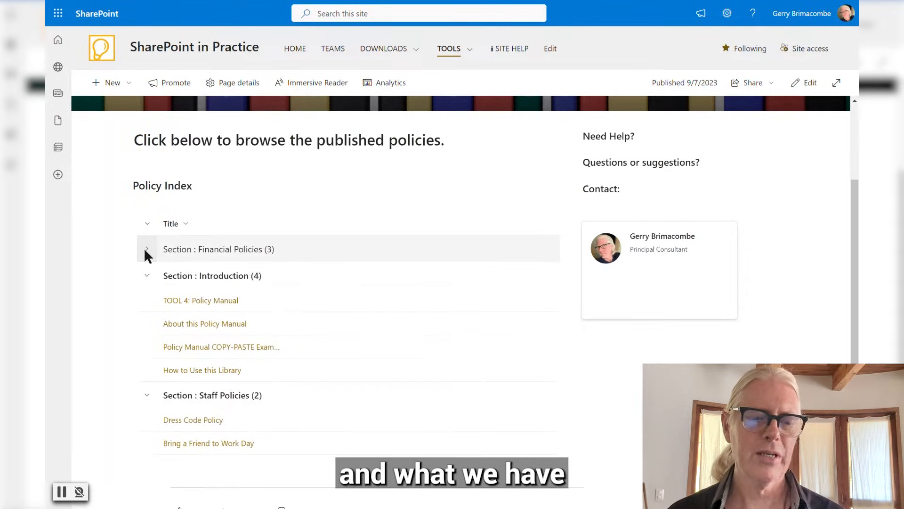
click(146, 276)
click(148, 340)
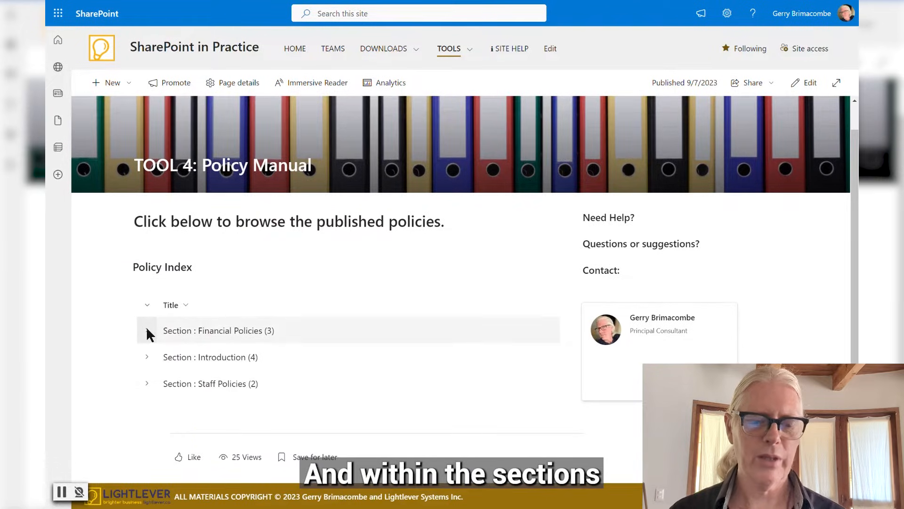
Step: Expand the Financial Policies section, open the Banking Policy page and look through its body and index
click(147, 331)
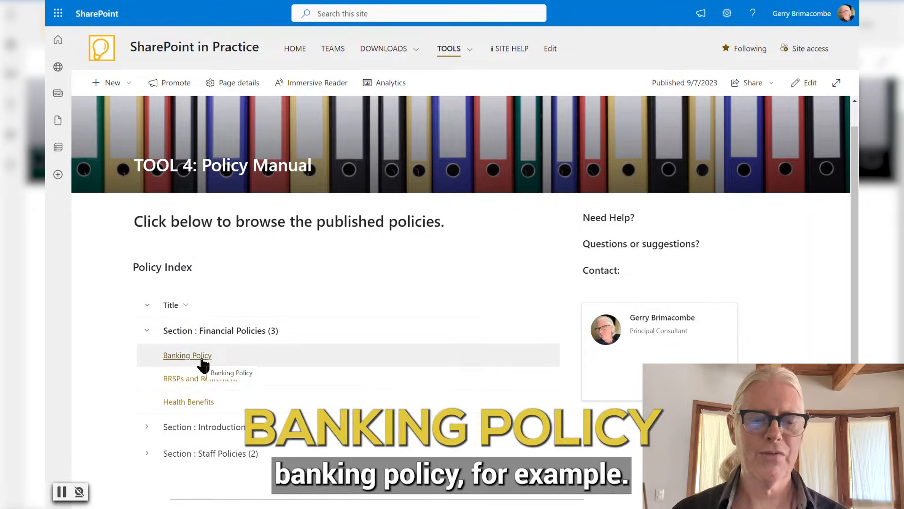
click(204, 362)
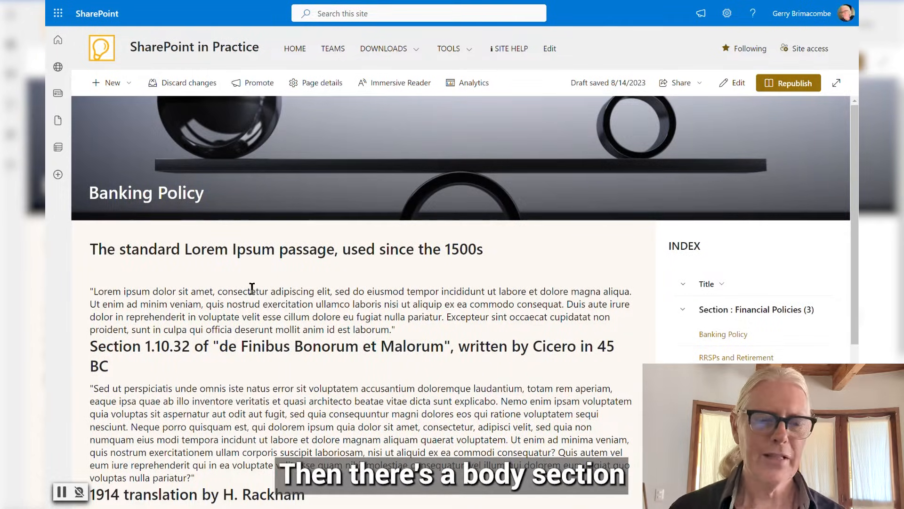
scroll(254, 287, down, 5)
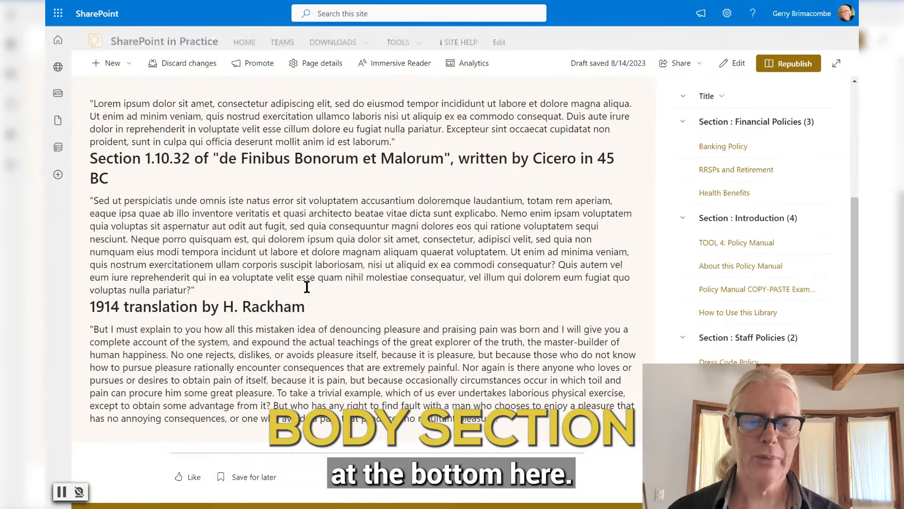
scroll(307, 287, up, 3)
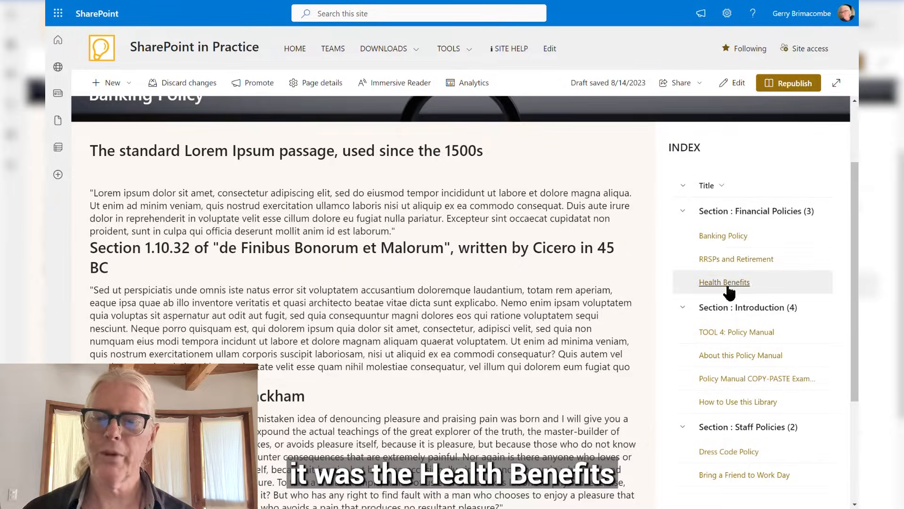
Step: Open the Health Benefits policy from the page's index and collapse the index's Financial Policies section
click(727, 284)
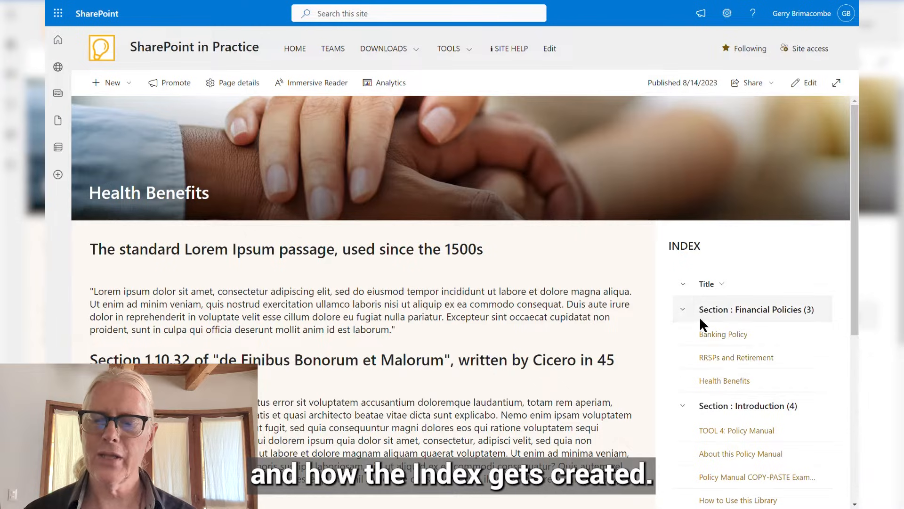
click(683, 309)
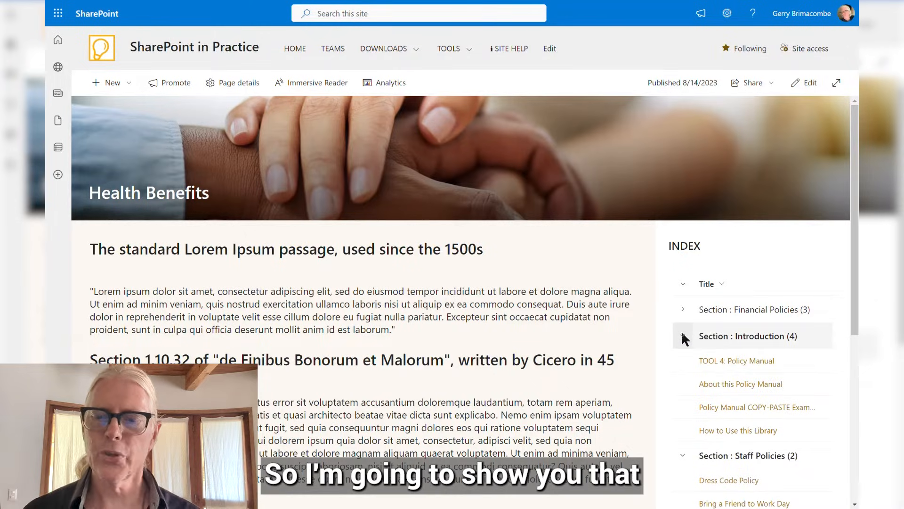
Step: Open the Site Pages library from the site contents
click(727, 13)
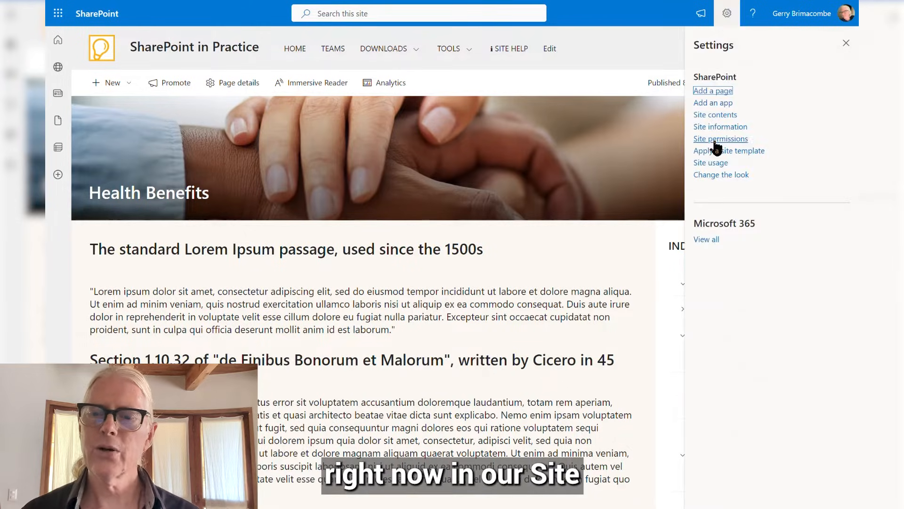
click(715, 116)
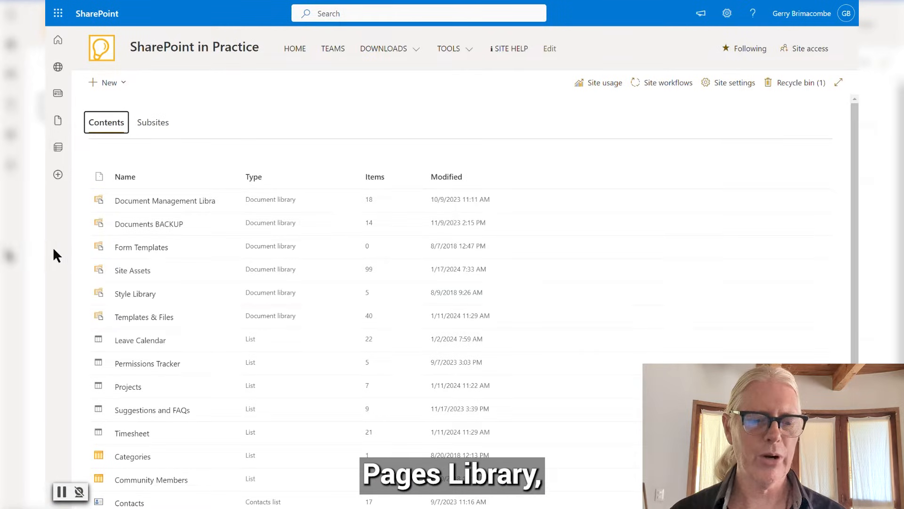
scroll(172, 467, down, 4)
click(268, 456)
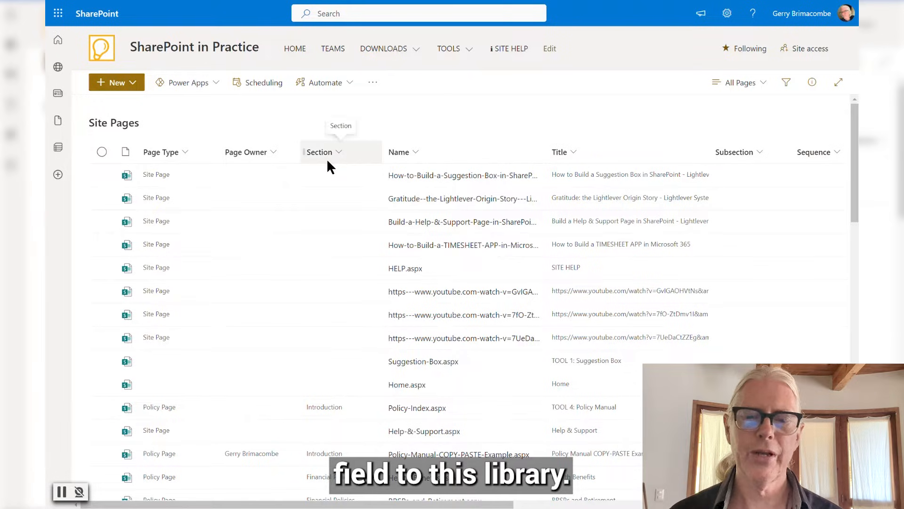
Step: Look over the Page Type and Section columns, then select RRSPs-and-Retirement.aspx and show its details
scroll(235, 159, down, 1)
scroll(165, 252, down, 2)
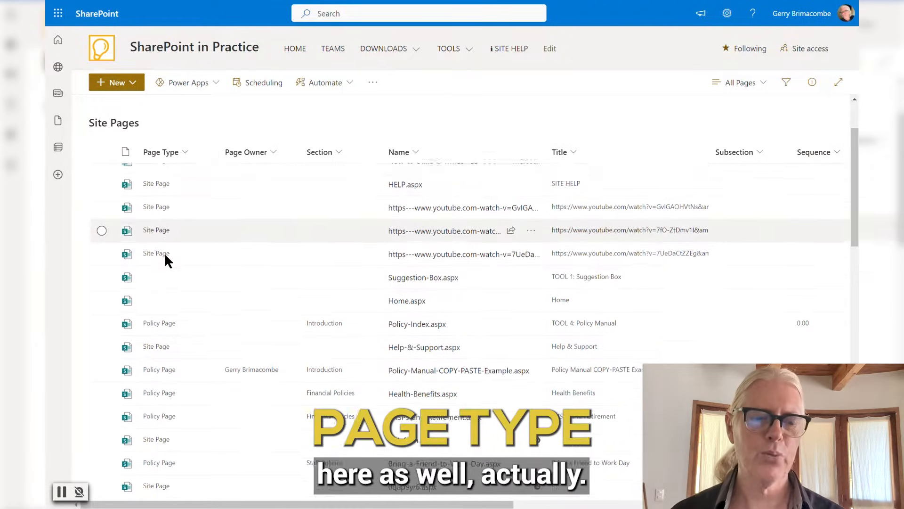
scroll(157, 211, up, 4)
scroll(157, 223, down, 4)
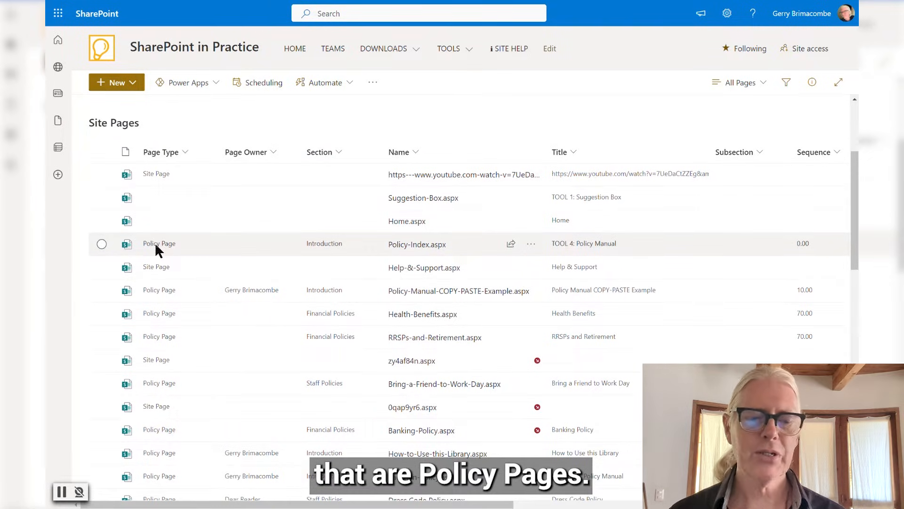
click(101, 336)
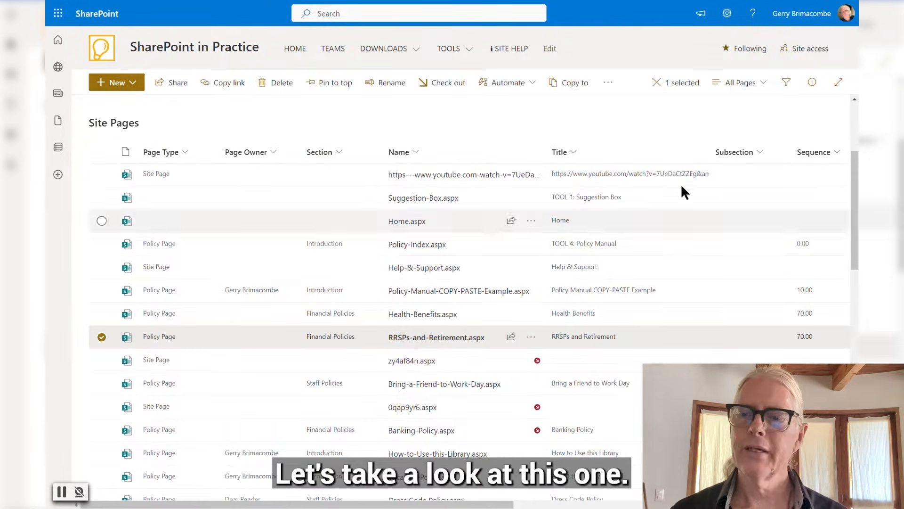
click(812, 84)
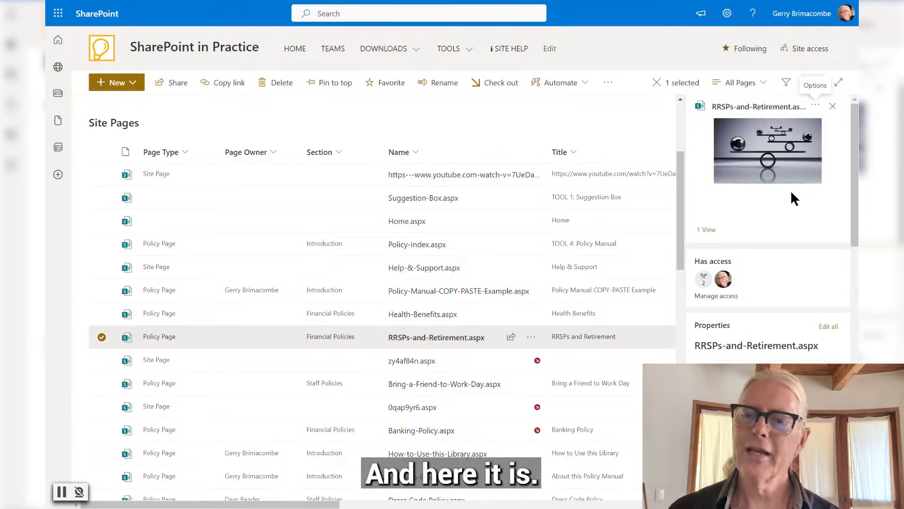
Step: Review the RRSPs-and-Retirement.aspx properties, including title, sequence, page type and section, and close the details
scroll(792, 205, down, 2)
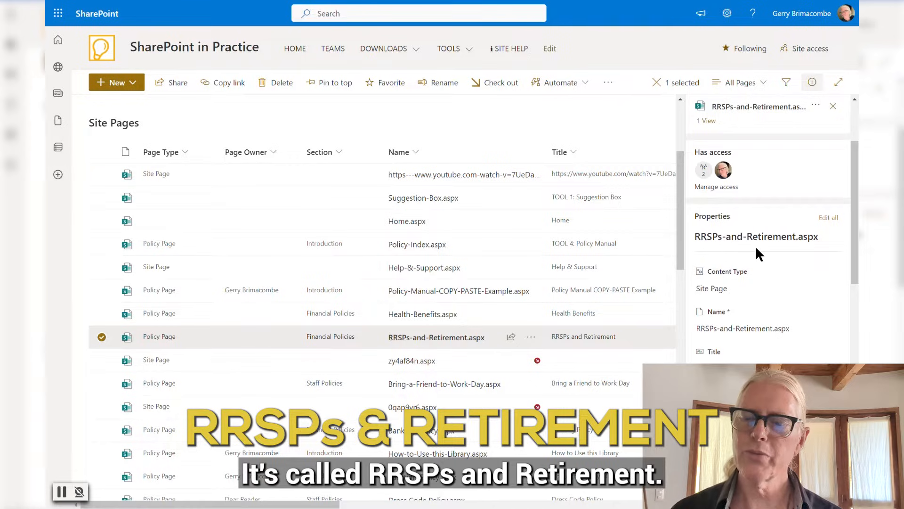
scroll(778, 241, down, 1)
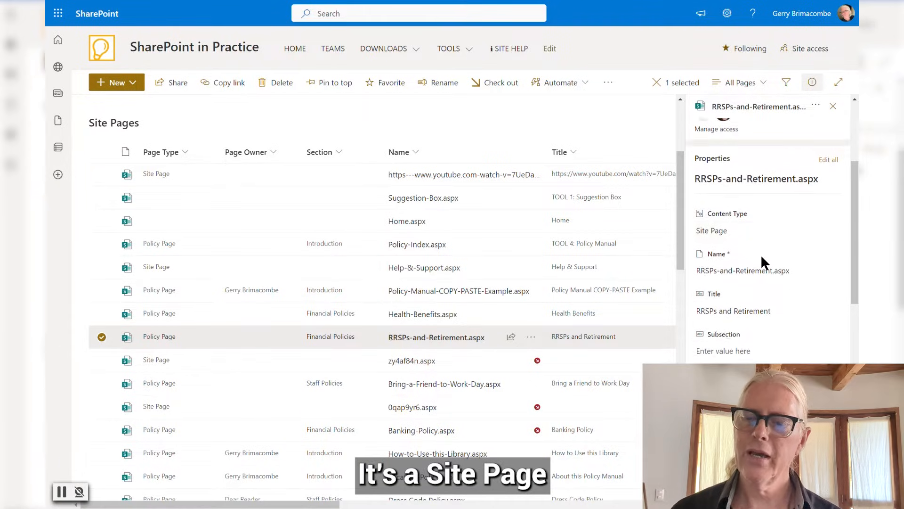
scroll(758, 249, down, 1)
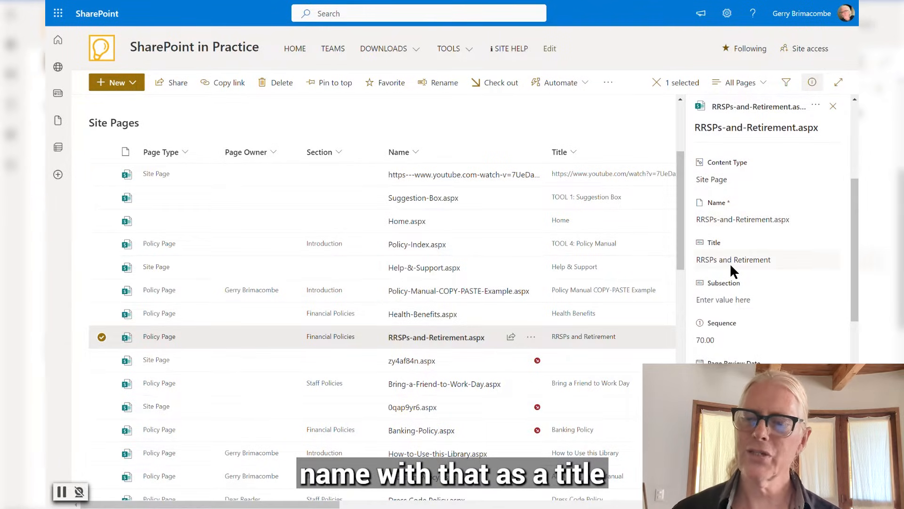
scroll(754, 245, down, 2)
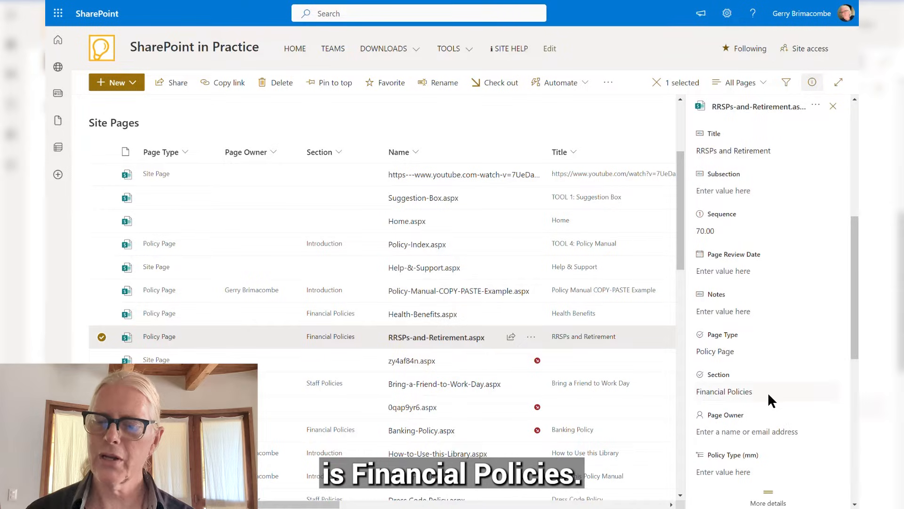
scroll(770, 391, up, 1)
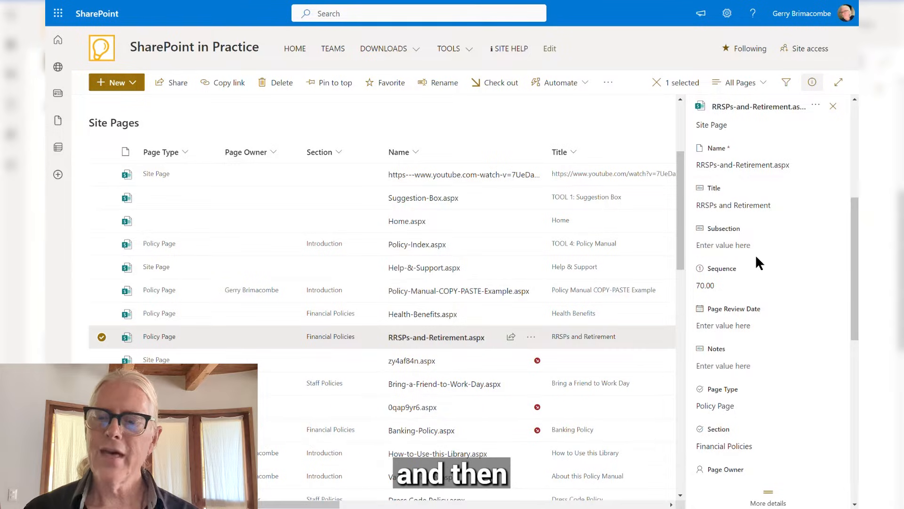
click(833, 107)
Step: Switch the Site Pages library to the Index view and open that view's settings for editing
click(739, 88)
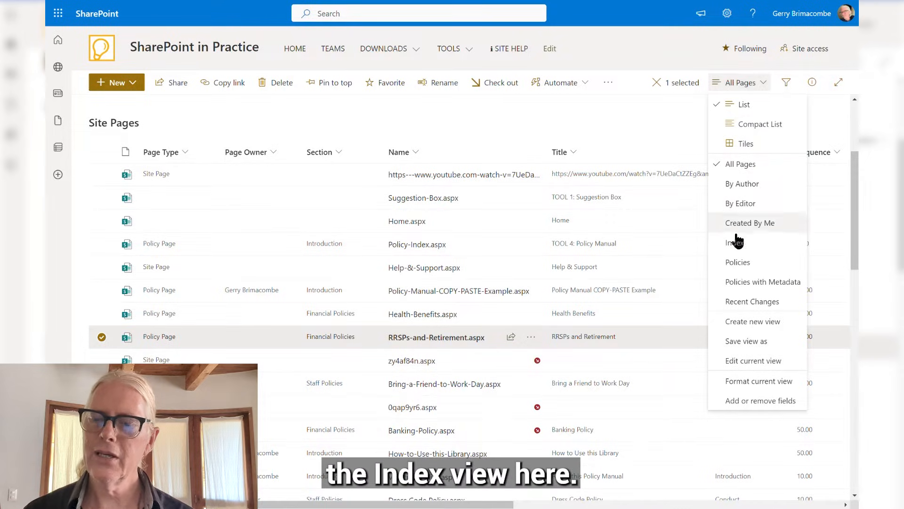
click(761, 243)
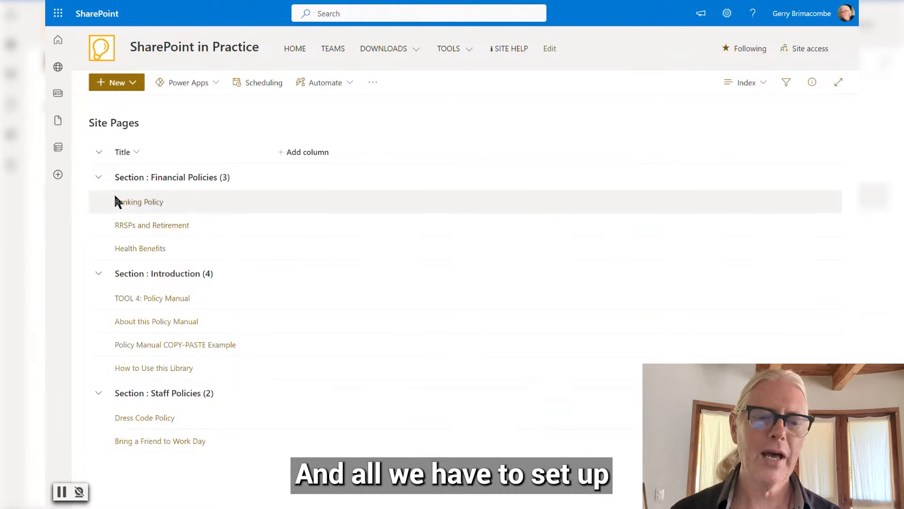
click(745, 83)
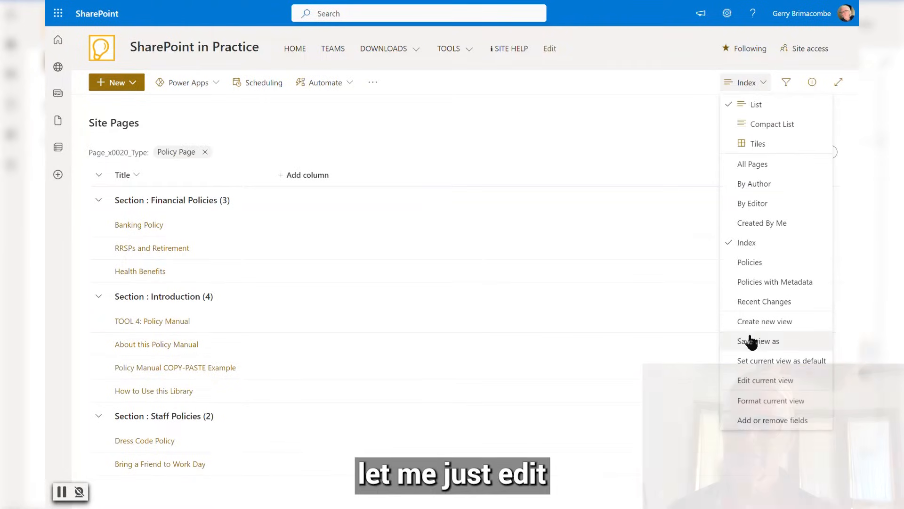
click(765, 380)
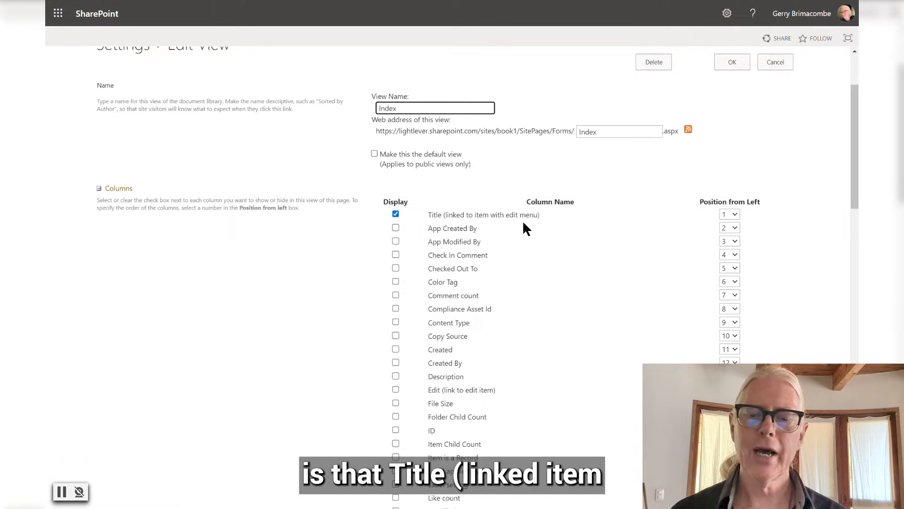
Step: Examine the Index view's displayed columns, sort order and filter settings
scroll(474, 217, down, 6)
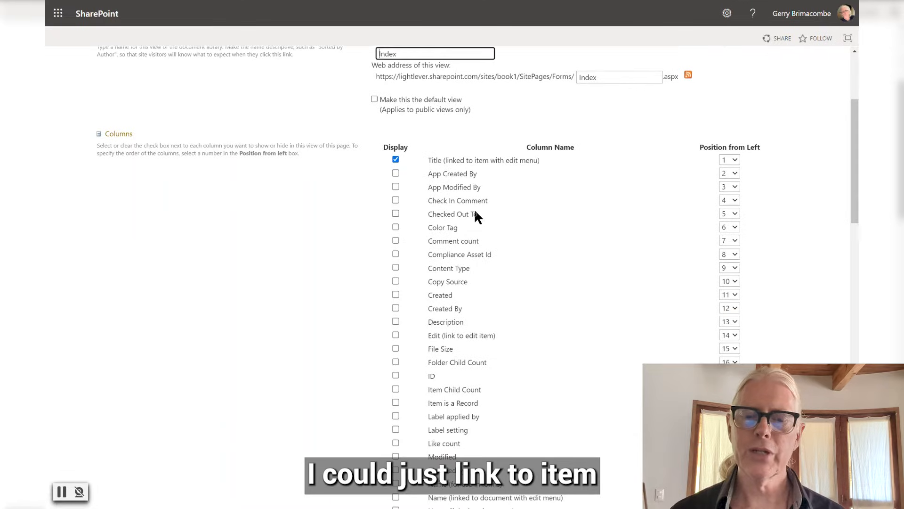
scroll(468, 173, down, 8)
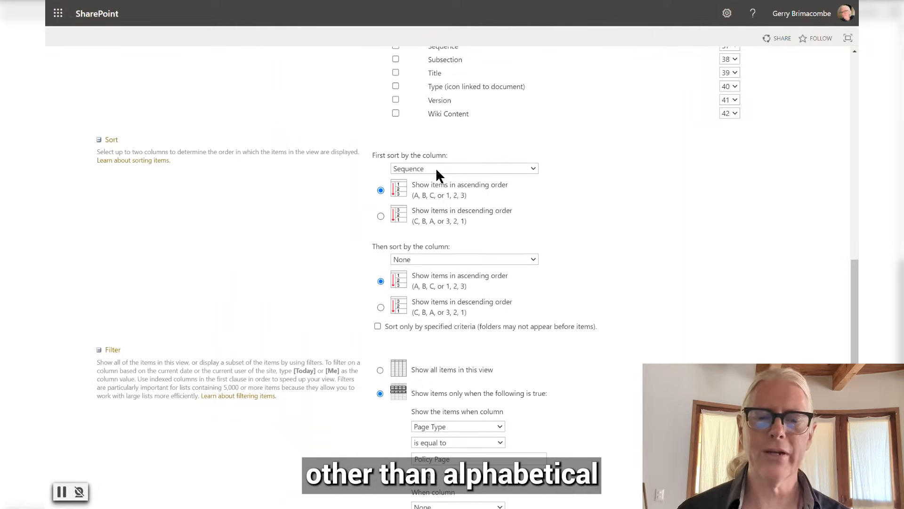
scroll(427, 166, down, 6)
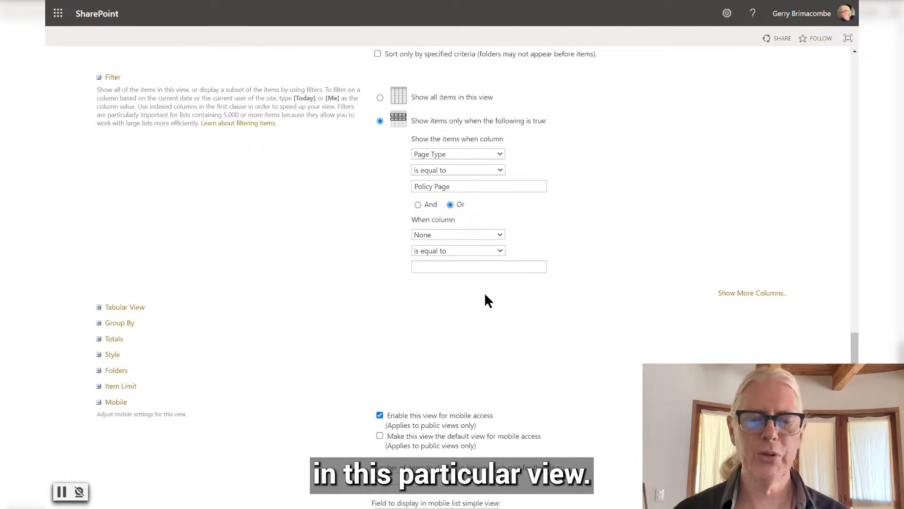
Step: Expand and examine the Index view's Group By and Tabular View settings
scroll(485, 295, down, 3)
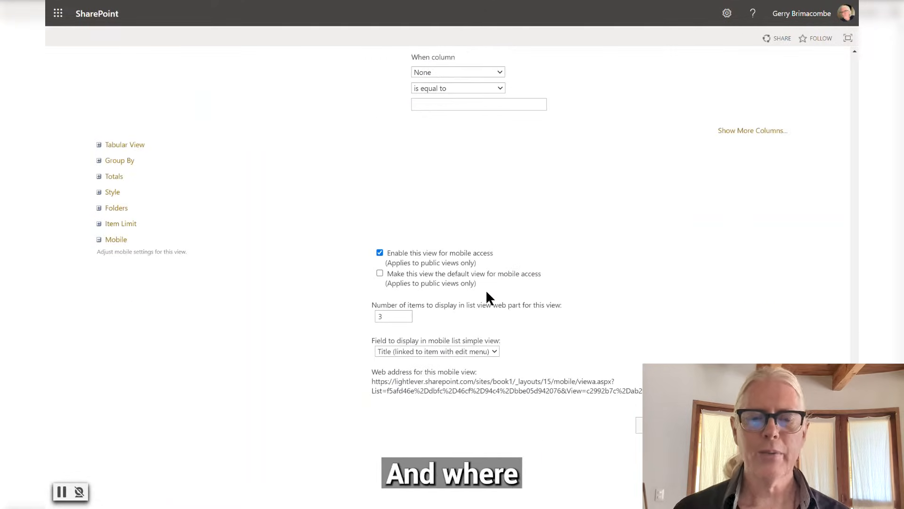
click(99, 161)
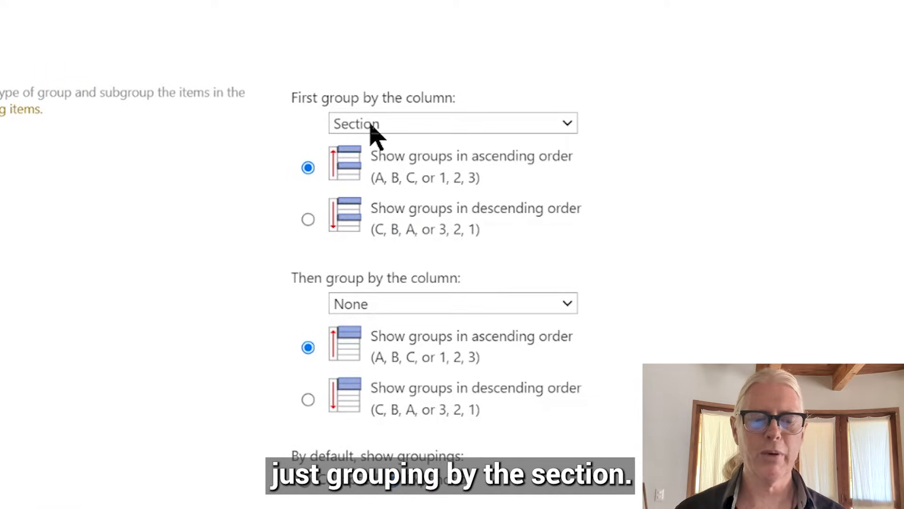
scroll(390, 311, down, 5)
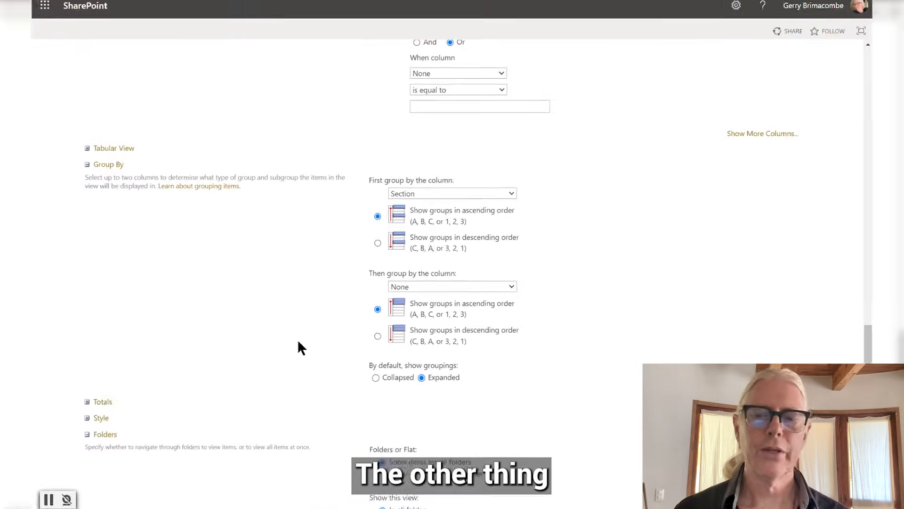
click(99, 151)
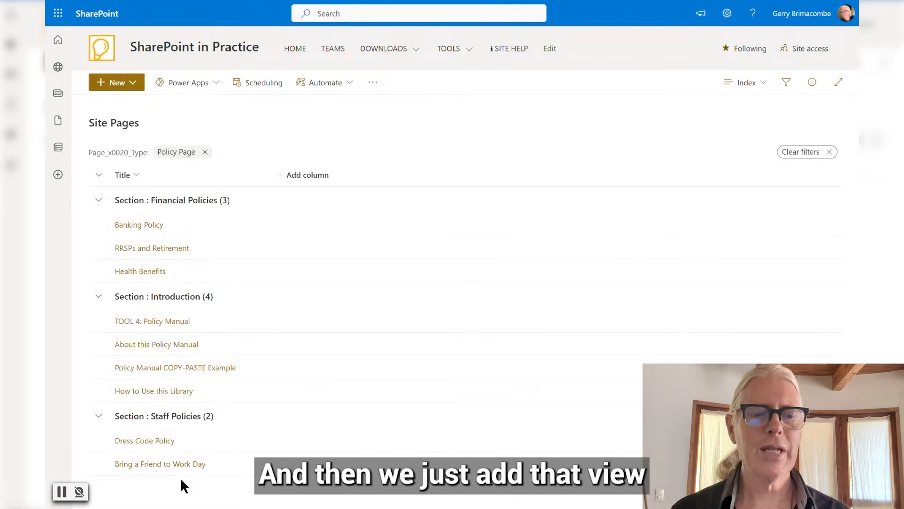
Step: Open the Banking Policy page from the Index view, put it in edit mode and open its INDEX web part's settings
click(148, 228)
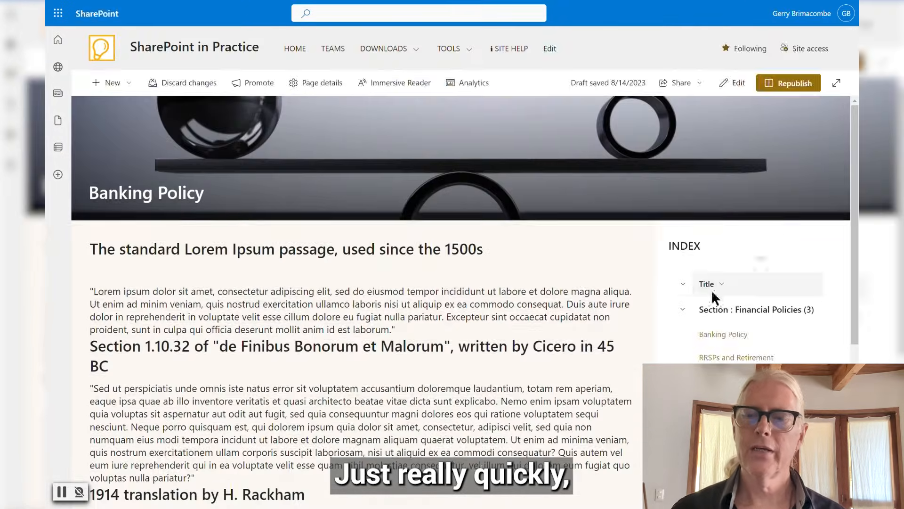
click(738, 82)
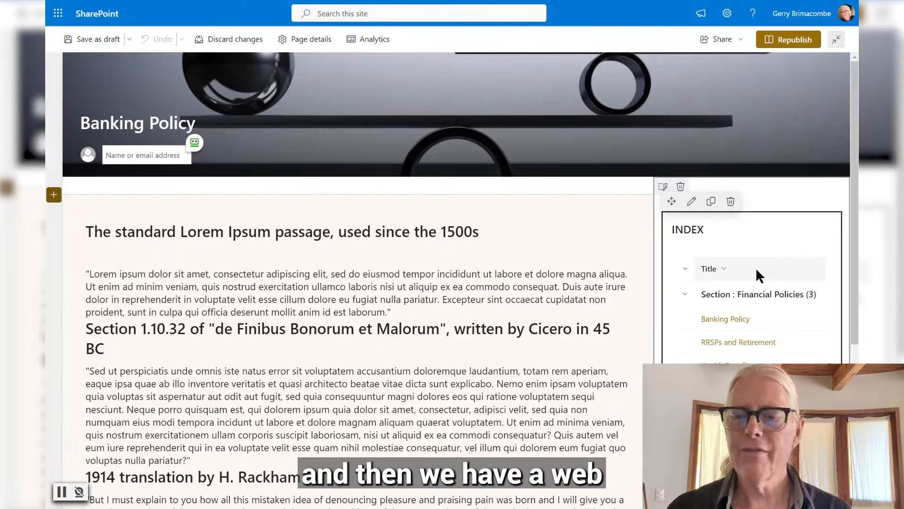
click(691, 202)
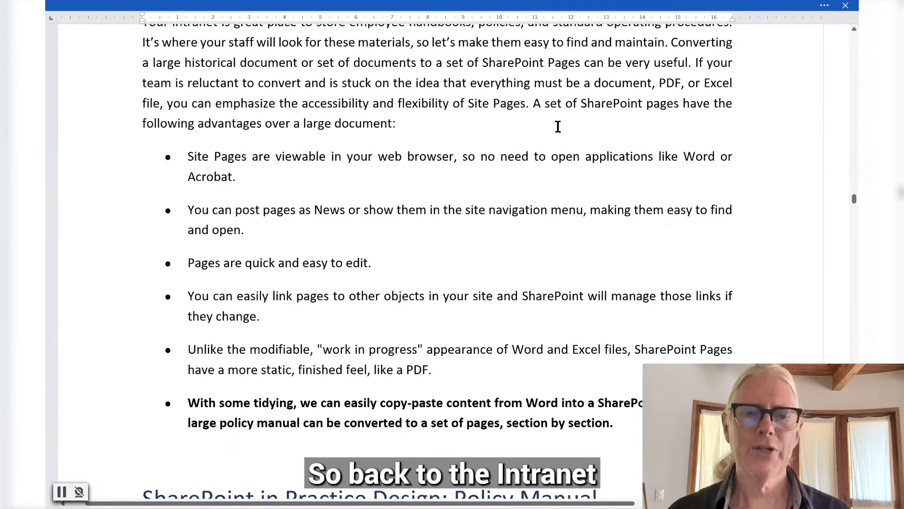
Step: Switch to the toolkit document in Word and read the Policy Manual Setup instructions for customizing the Site Pages library
scroll(523, 154, down, 5)
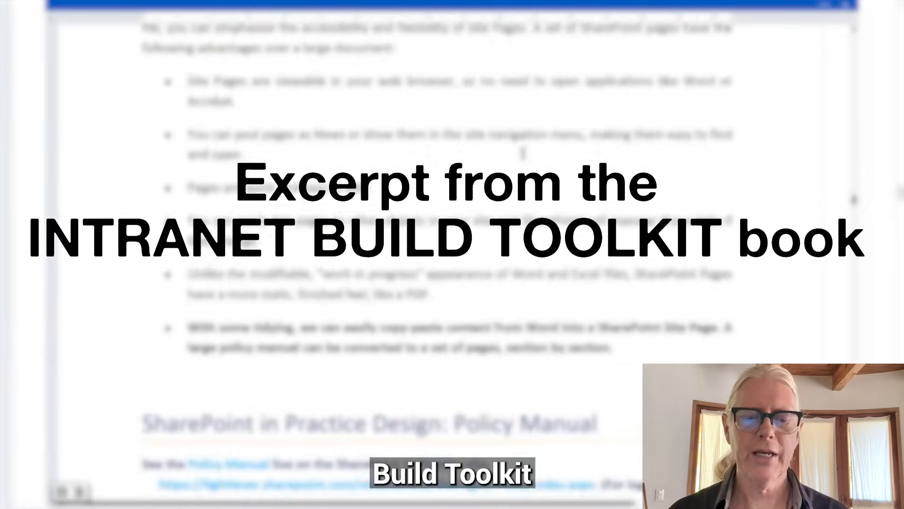
scroll(523, 144, down, 4)
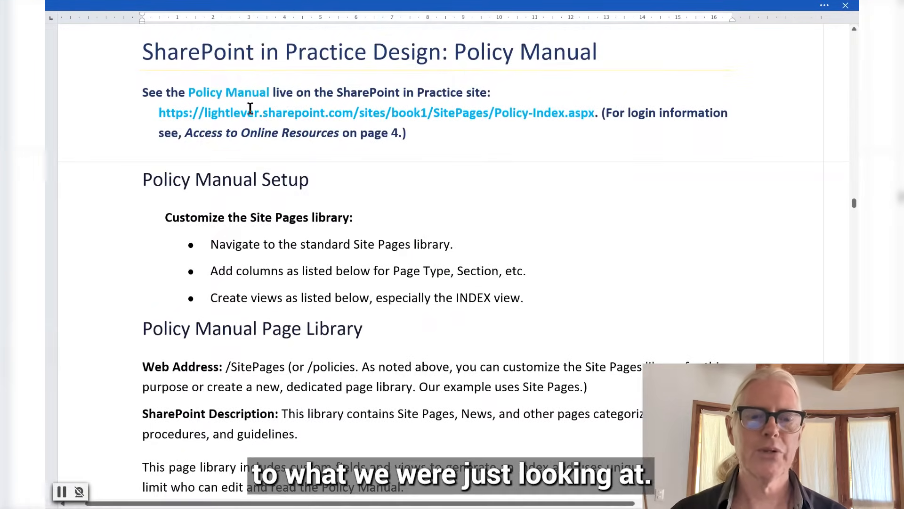
scroll(403, 166, down, 2)
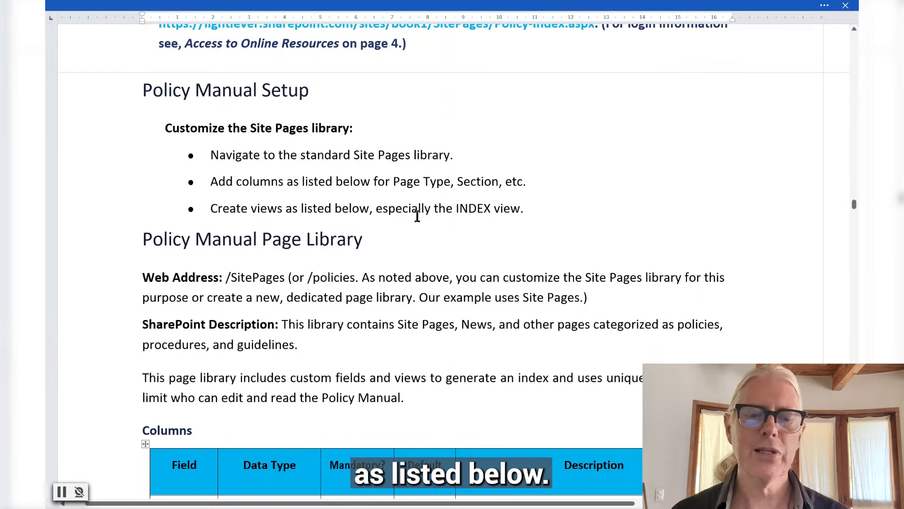
scroll(475, 222, down, 2)
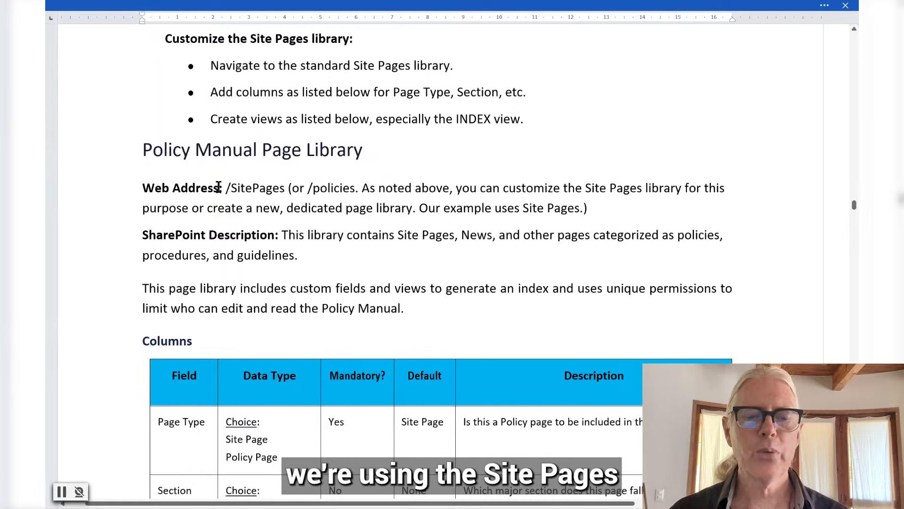
Step: Highlight the /SitePages and policies web addresses and the SharePoint Description text under Policy Manual Page Library
drag(227, 187, 278, 188)
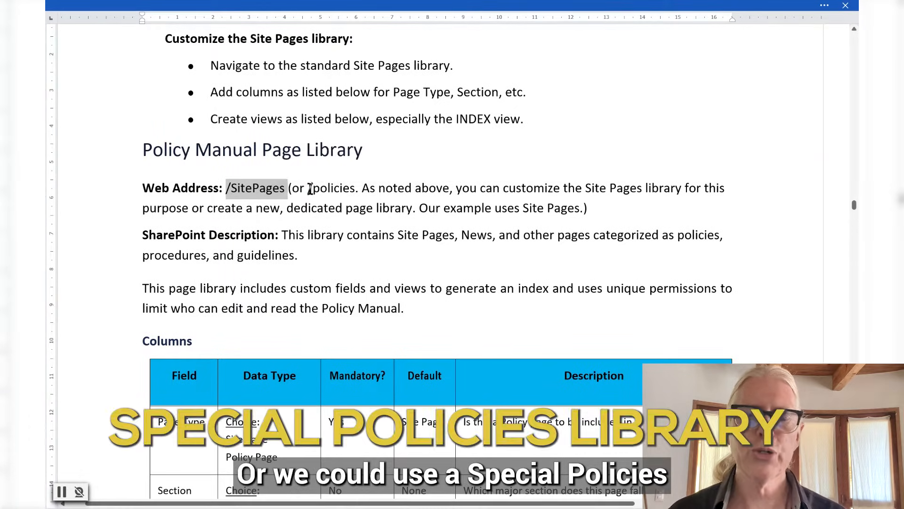
drag(312, 188, 356, 193)
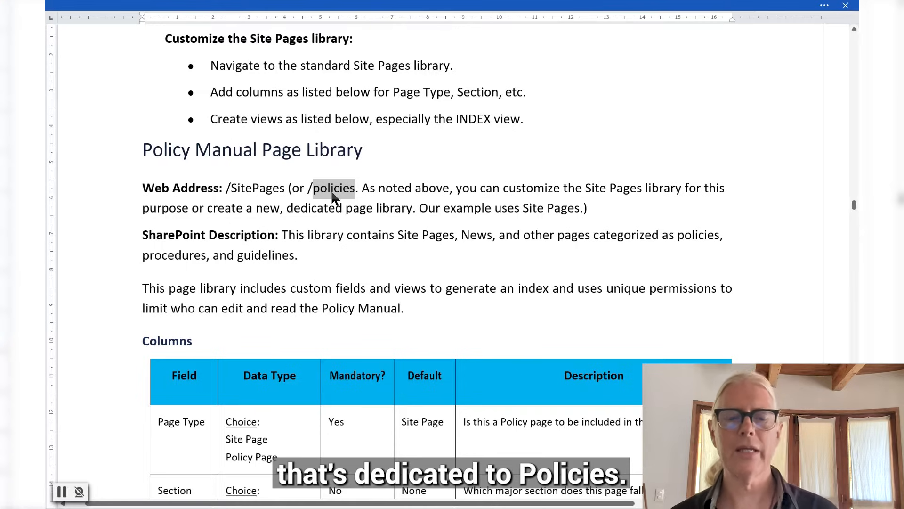
scroll(332, 190, down, 2)
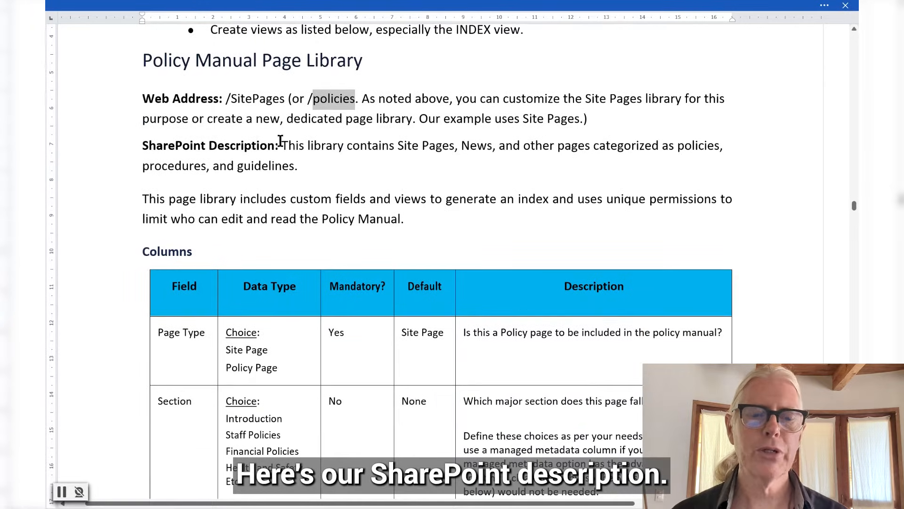
drag(282, 146, 298, 164)
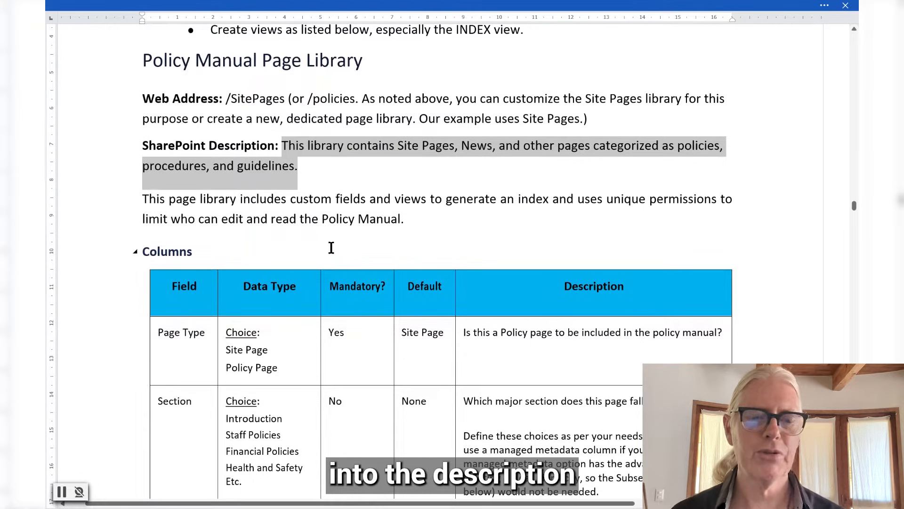
Step: Review the Columns table and highlight its Page Type, Section and Subsection rows
scroll(339, 245, down, 3)
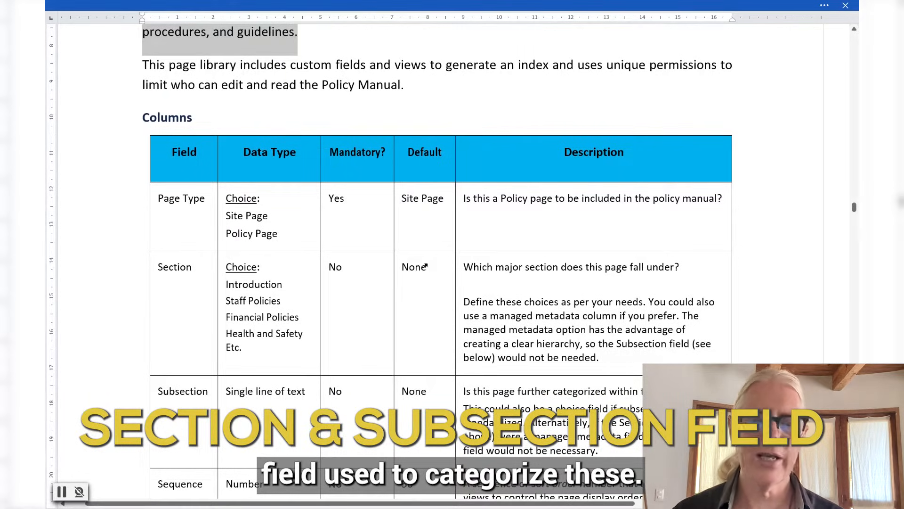
scroll(292, 312, down, 3)
click(117, 193)
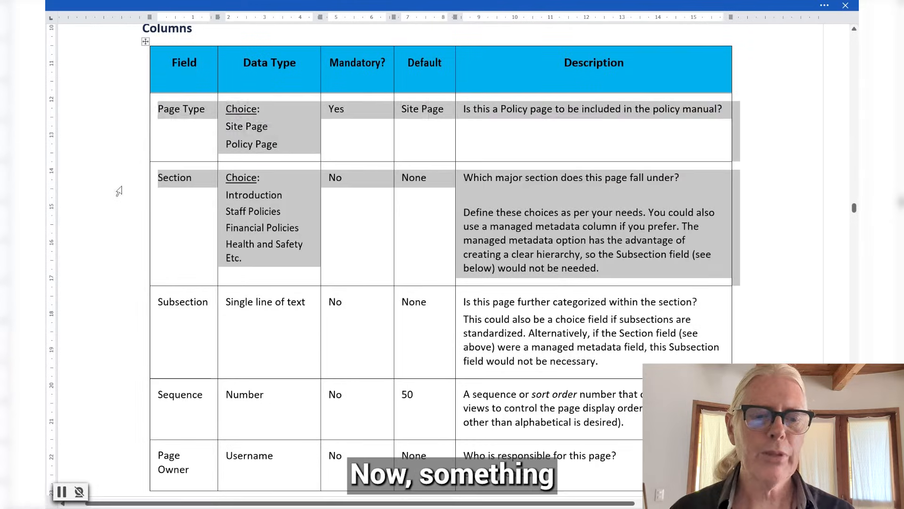
shift+click(143, 294)
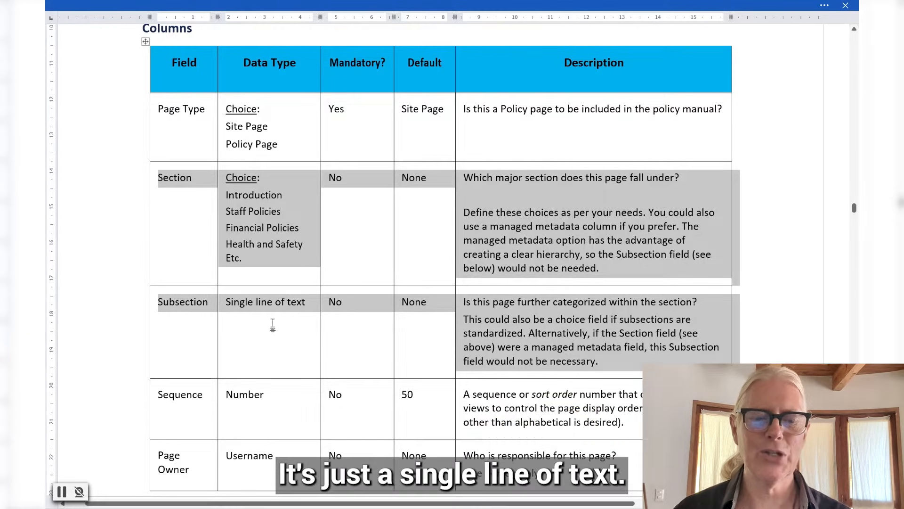
Step: Highlight the Sequence row in the Columns table and select its default value
scroll(265, 330, down, 3)
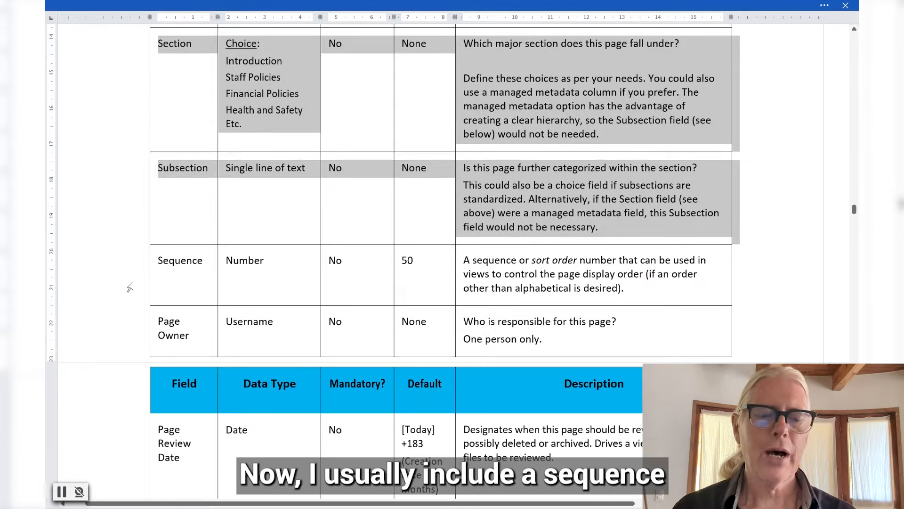
click(130, 283)
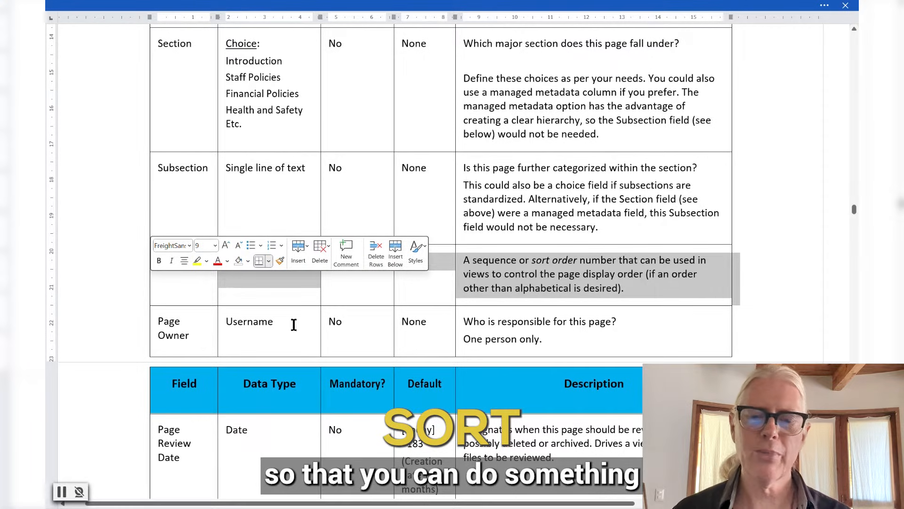
click(335, 291)
scroll(305, 304, down, 1)
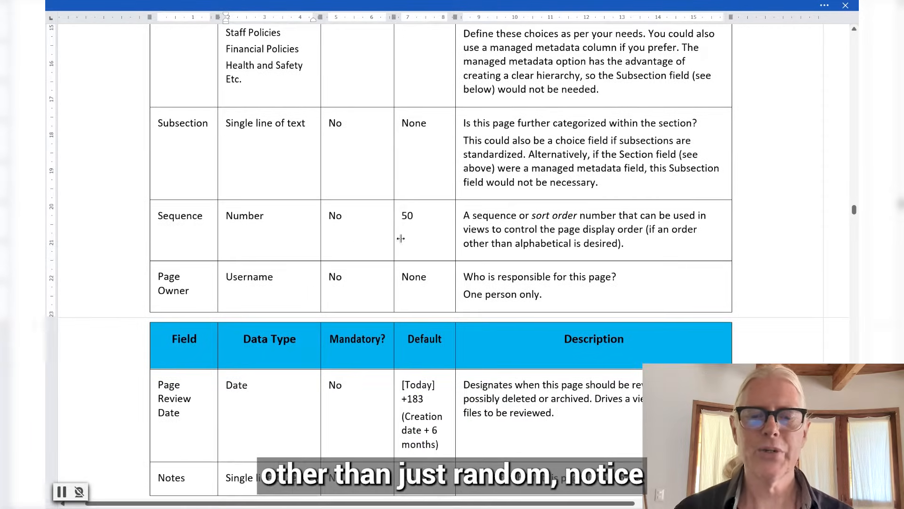
double_click(405, 215)
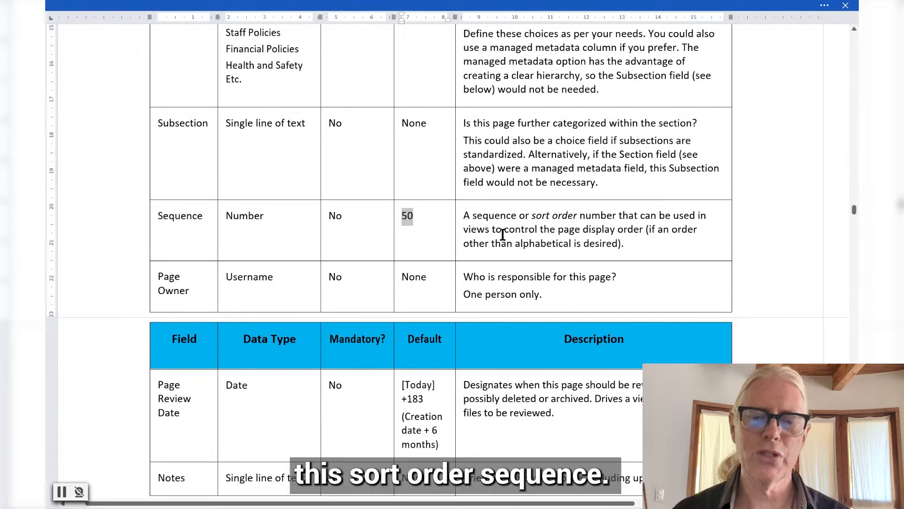
Step: Review the Page Owner field and highlight the Page Review Date and Notes rows of the Columns table
scroll(251, 242, down, 2)
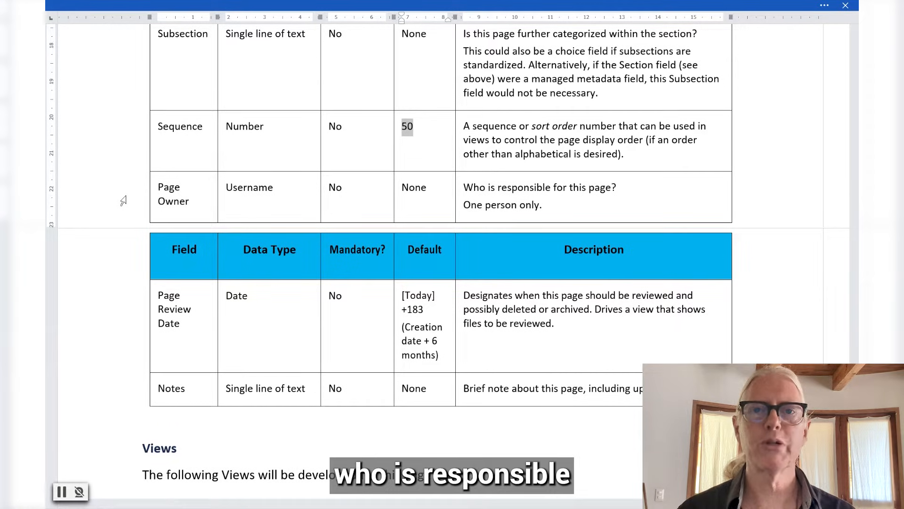
scroll(123, 201, down, 1)
click(117, 272)
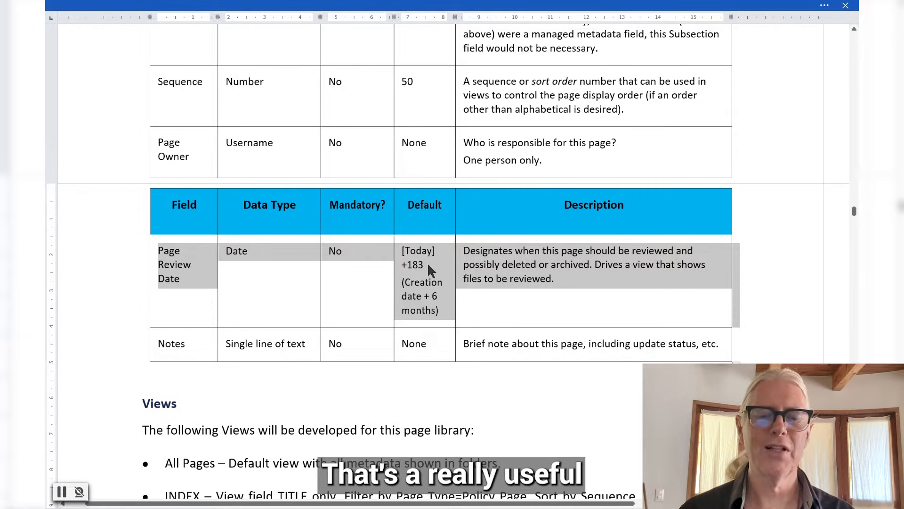
click(114, 348)
Step: Read the list of views planned for the page library and highlight the For Review entry
scroll(618, 337, down, 4)
scroll(618, 337, down, 2)
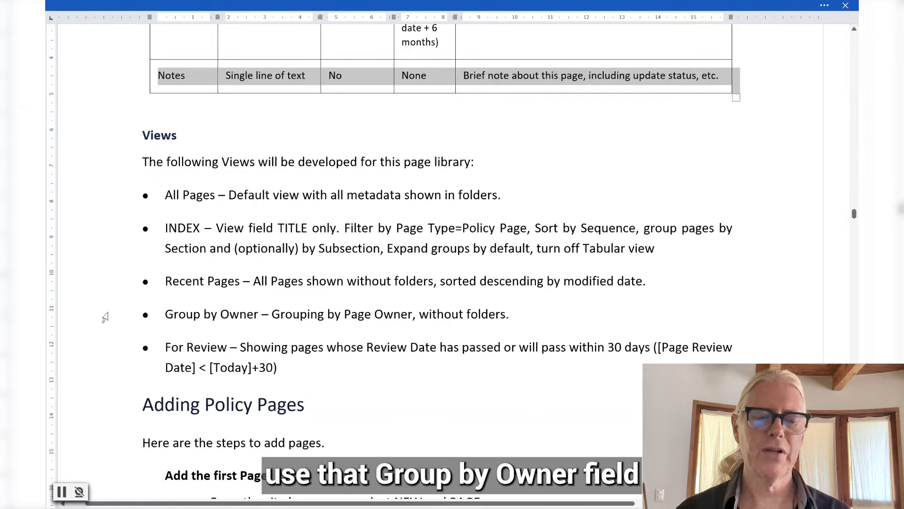
scroll(105, 318, down, 1)
drag(105, 305, 107, 324)
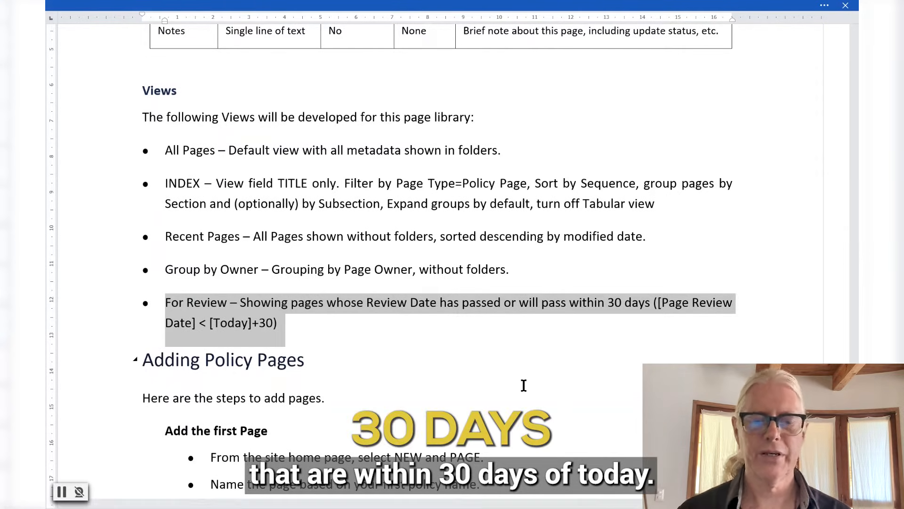
Step: Read the Adding Policy Pages instructions for creating the first page
scroll(463, 334, down, 3)
scroll(463, 334, down, 5)
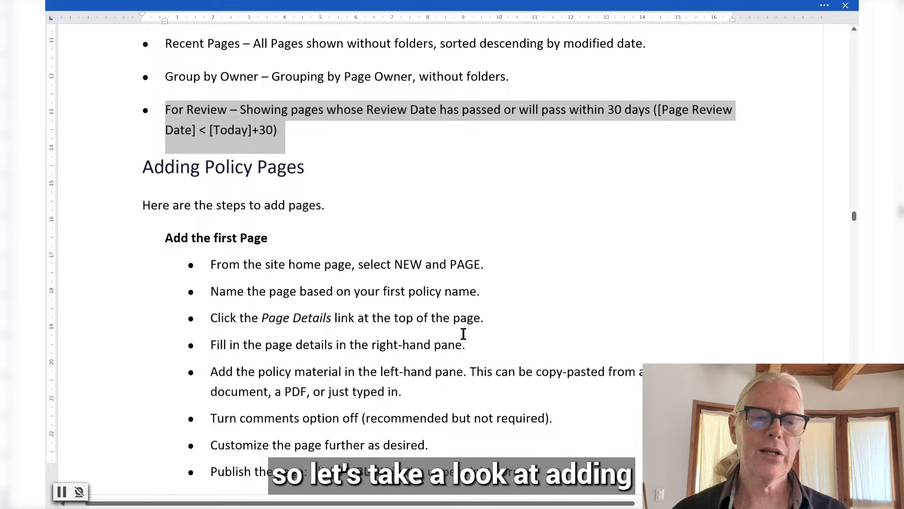
scroll(461, 309, down, 1)
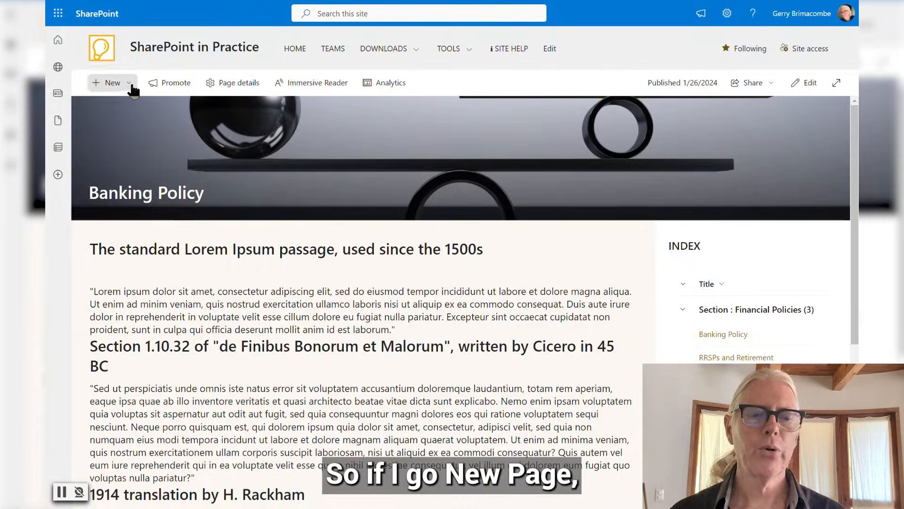
Step: Switch back to SharePoint, create a new blank page and title it "Example Policy for Video"
click(124, 86)
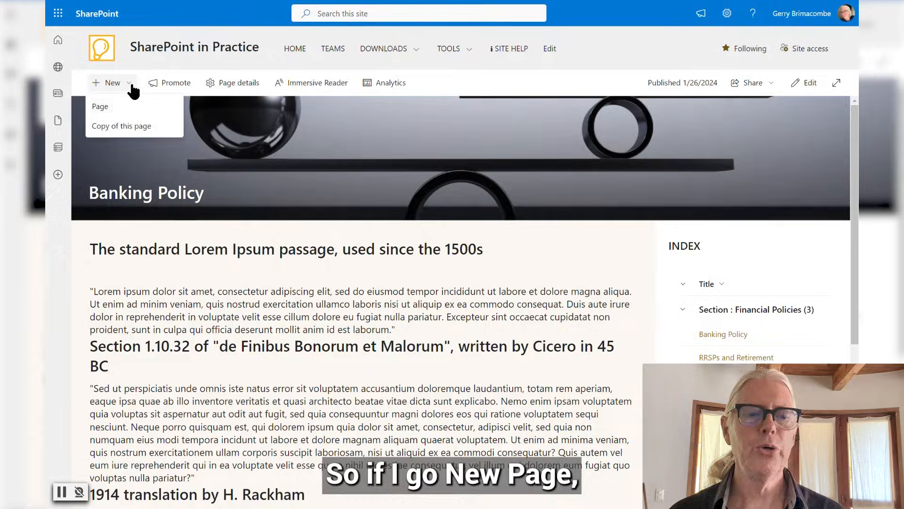
click(101, 107)
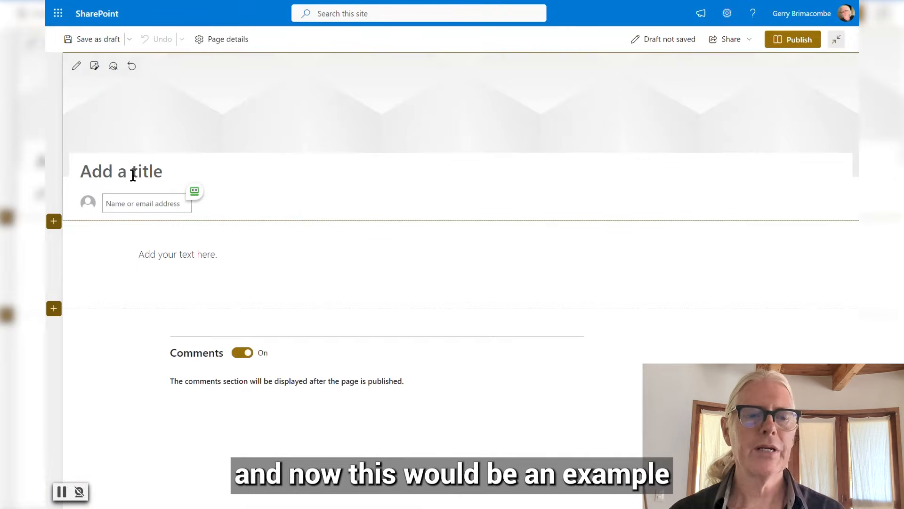
text(Exam)
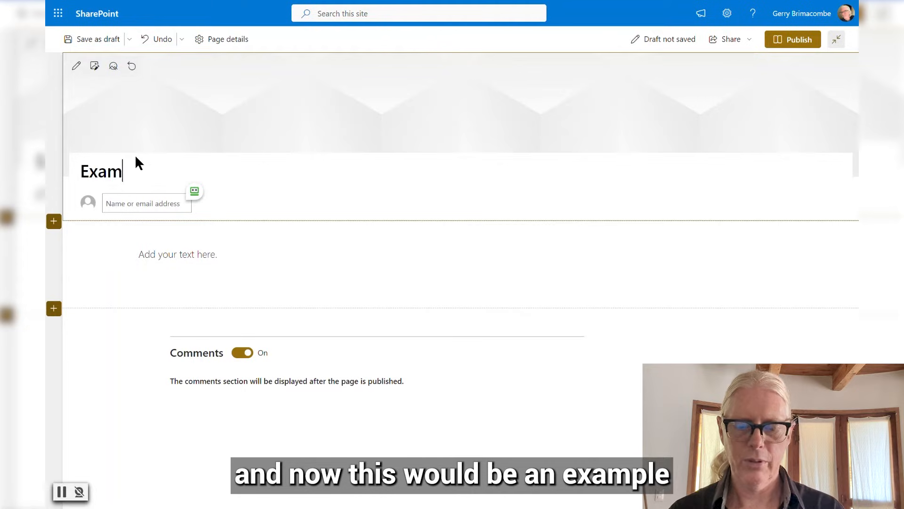
text(ple Policy for V)
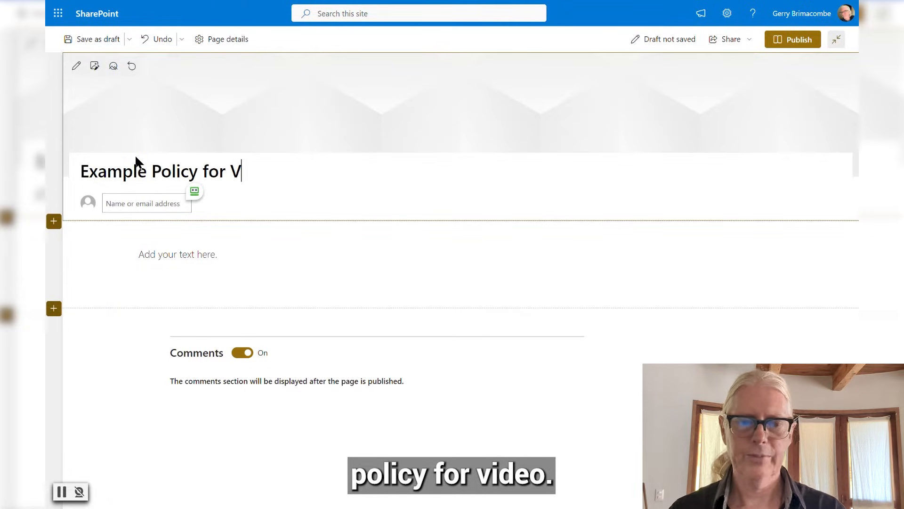
text(ideo)
Step: Set a stock image as the page's banner and enter "policy text" in the body text area
click(95, 66)
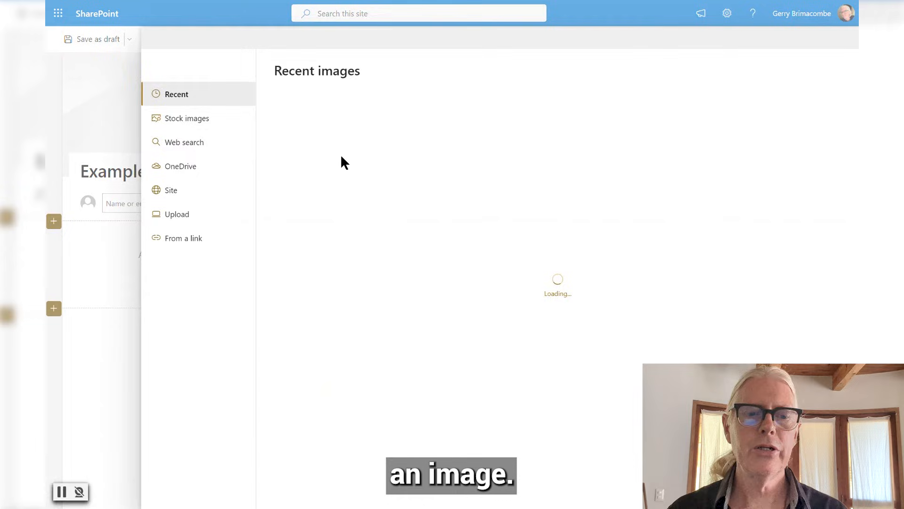
click(186, 120)
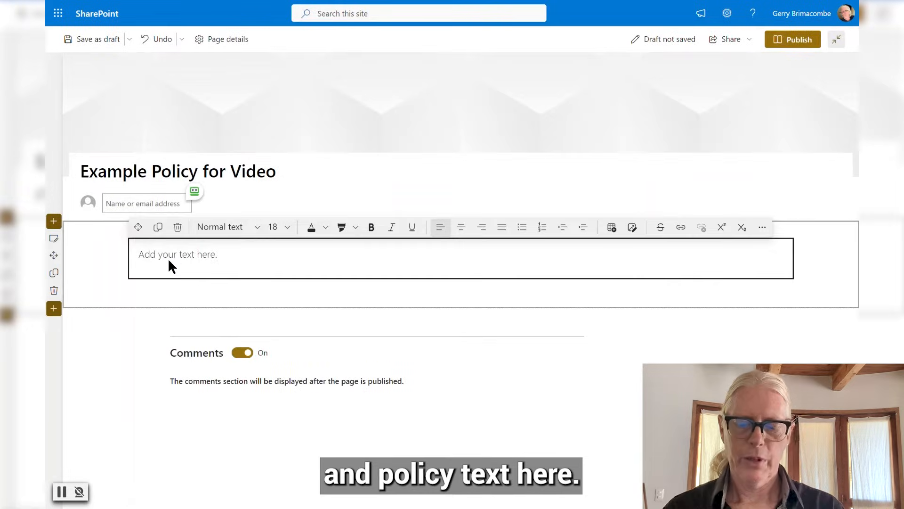
text(policy text)
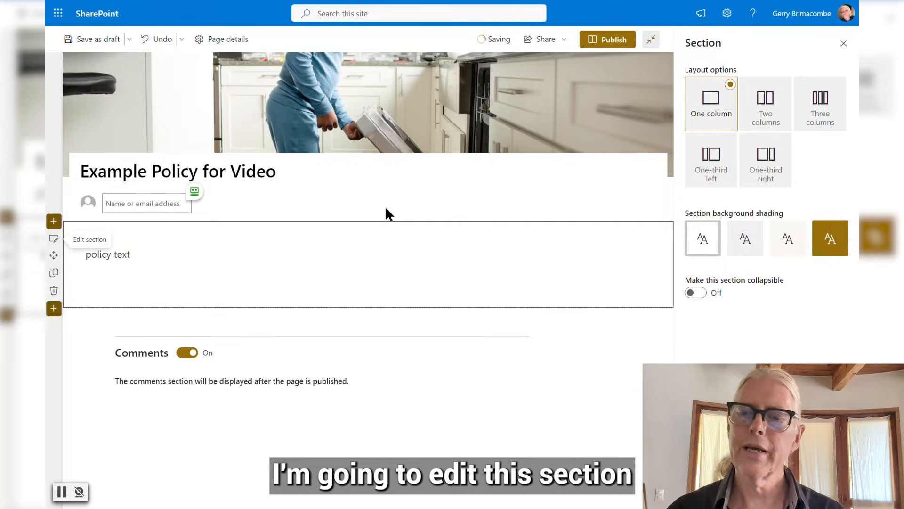
Step: Change the policy text section's layout to One-third right and add a Document library web part in its second column
click(766, 162)
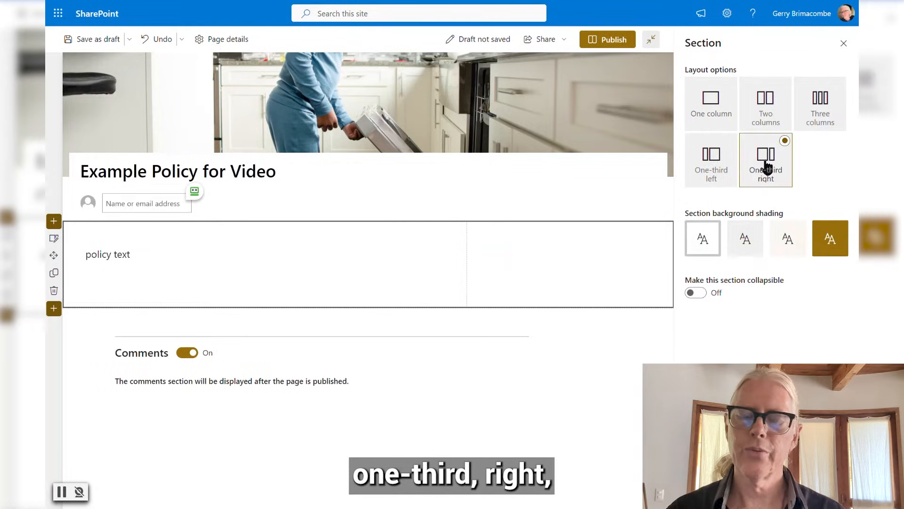
mouse_move(565, 238)
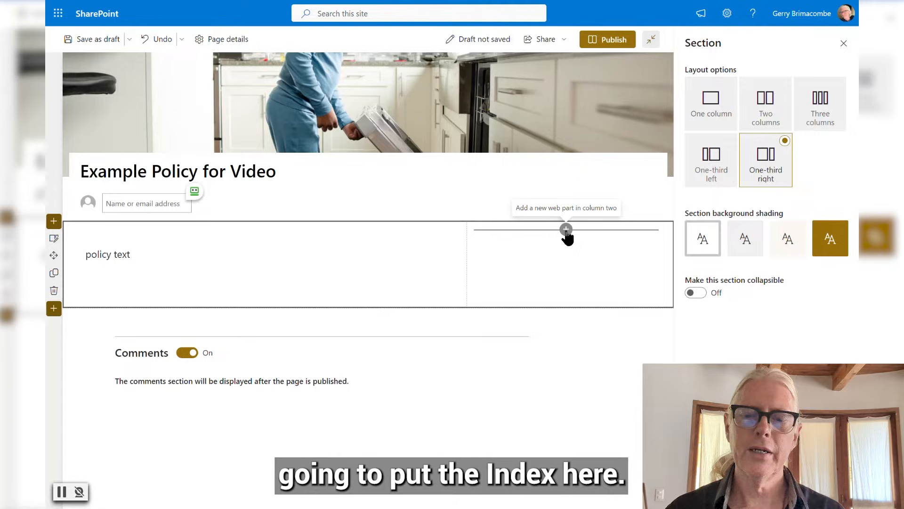
click(566, 230)
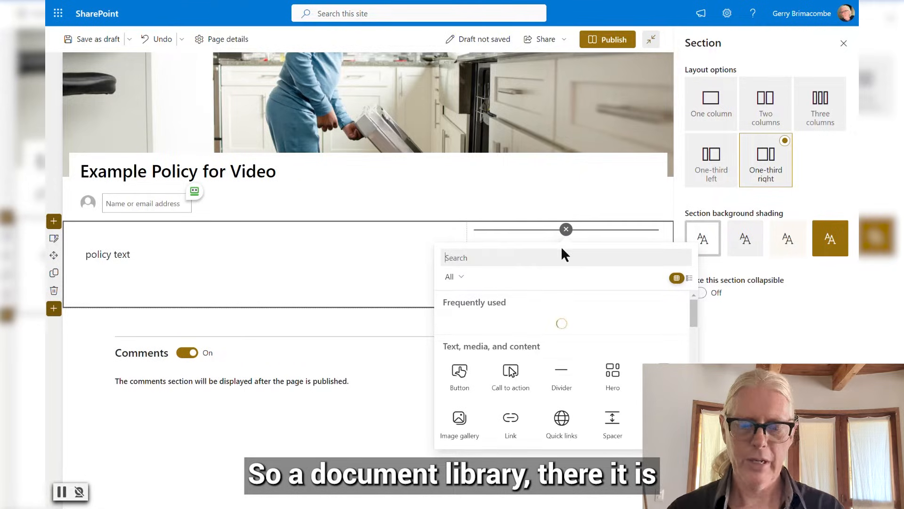
text(do)
click(513, 325)
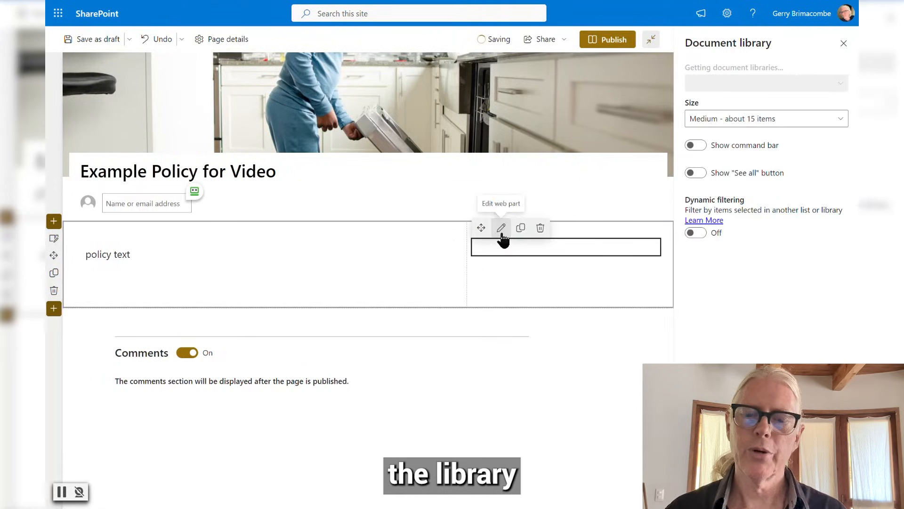
Step: Configure the web part to show the Site Pages library in the Index view, hiding the command bar and "See all" button, and apply it
click(722, 85)
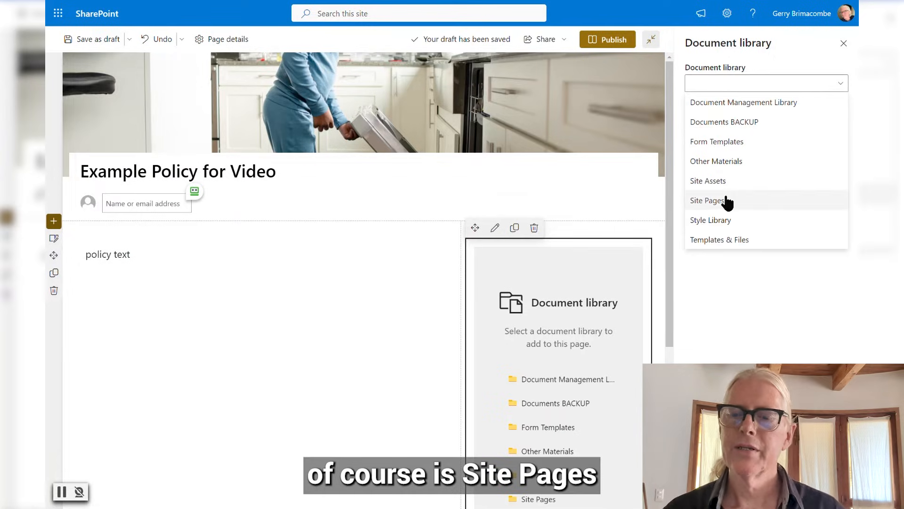
click(727, 200)
click(729, 121)
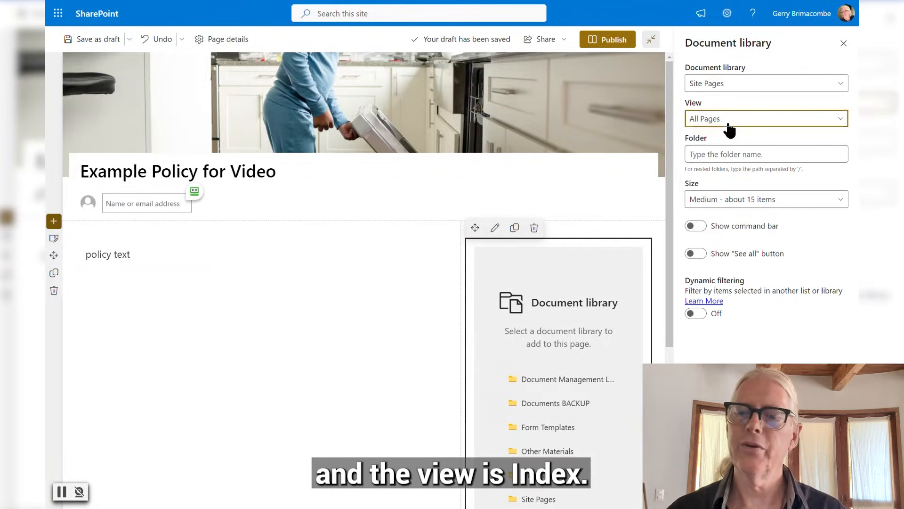
click(706, 218)
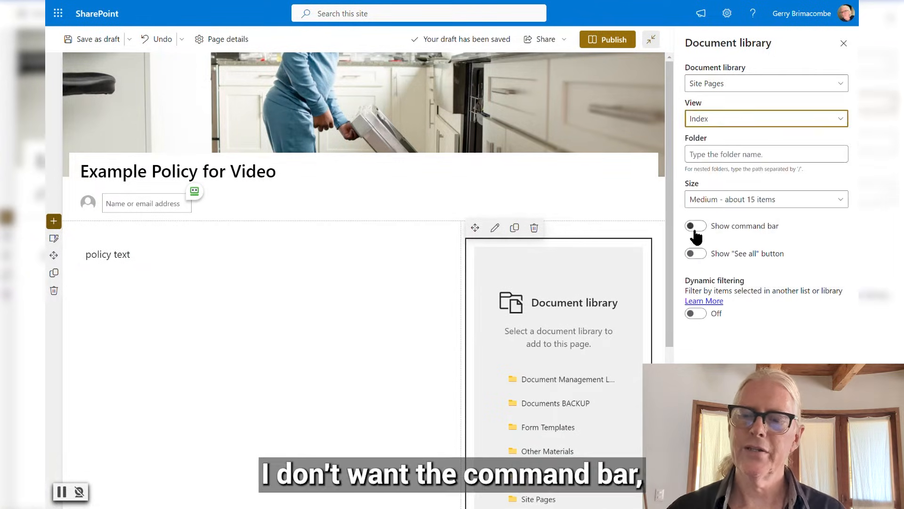
click(693, 225)
click(696, 254)
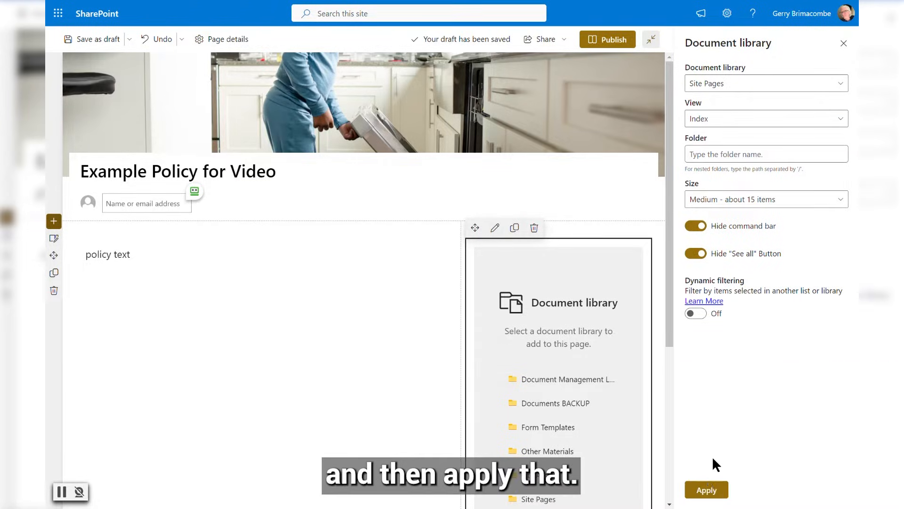
click(705, 486)
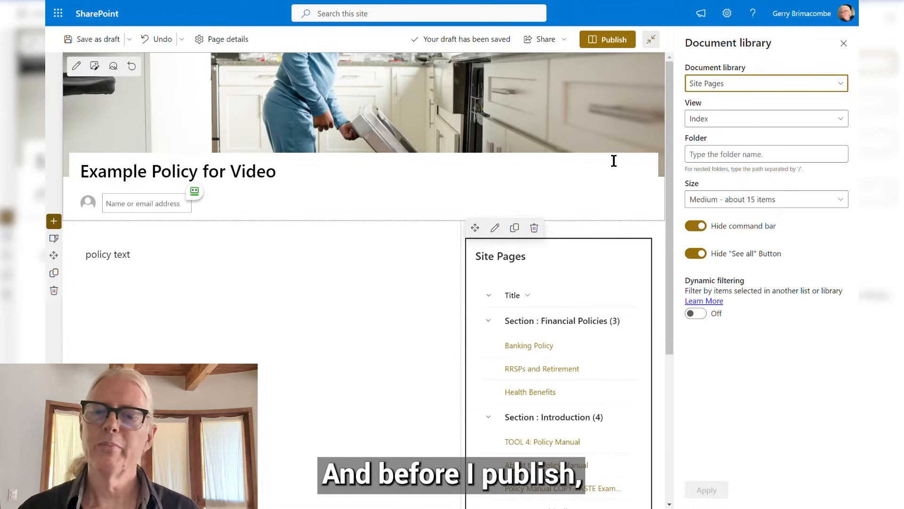
Step: Open the page's details and set its Sequence property to 1
click(218, 41)
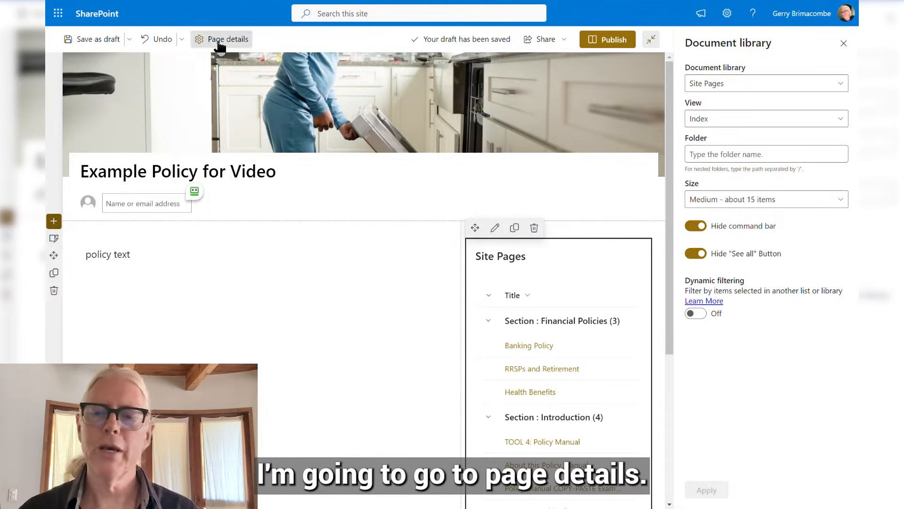
click(219, 41)
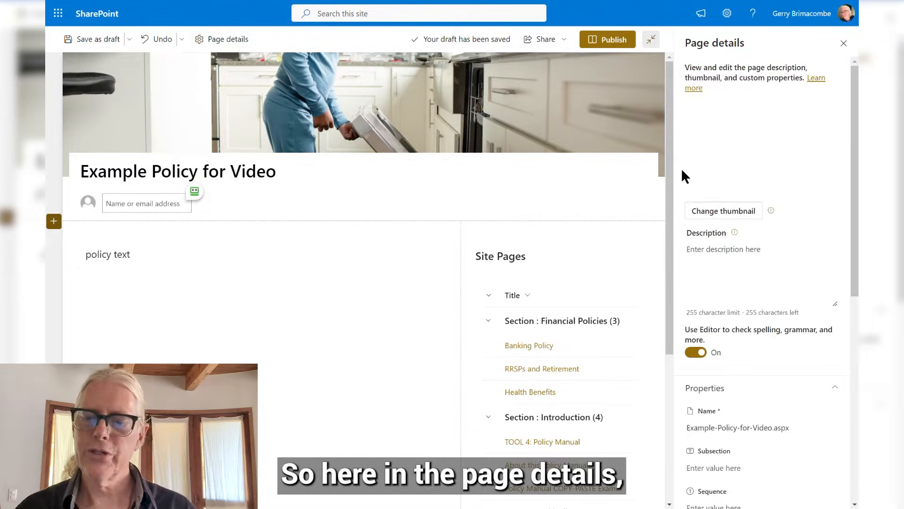
scroll(754, 254, down, 3)
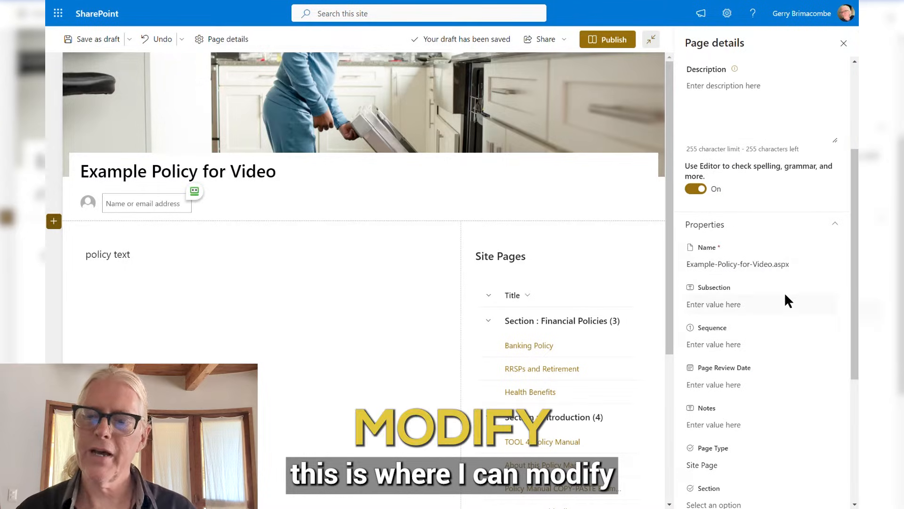
scroll(785, 296, down, 1)
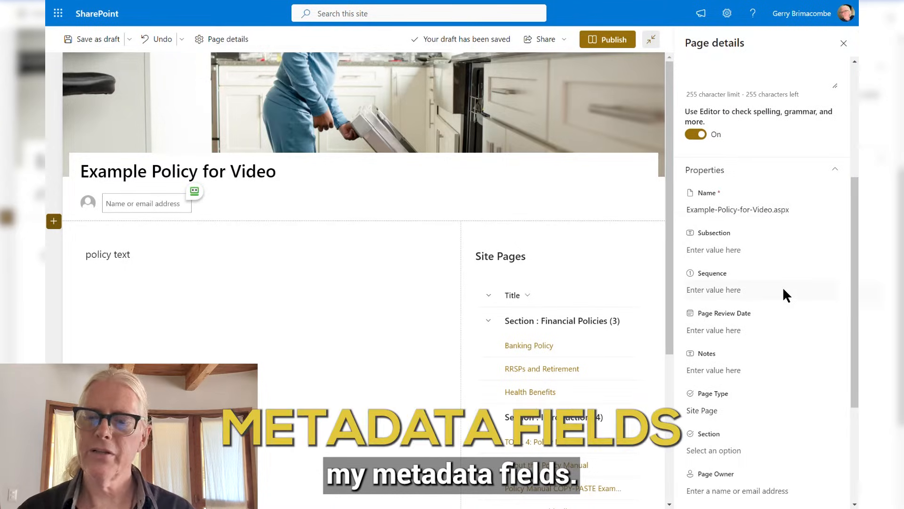
click(729, 289)
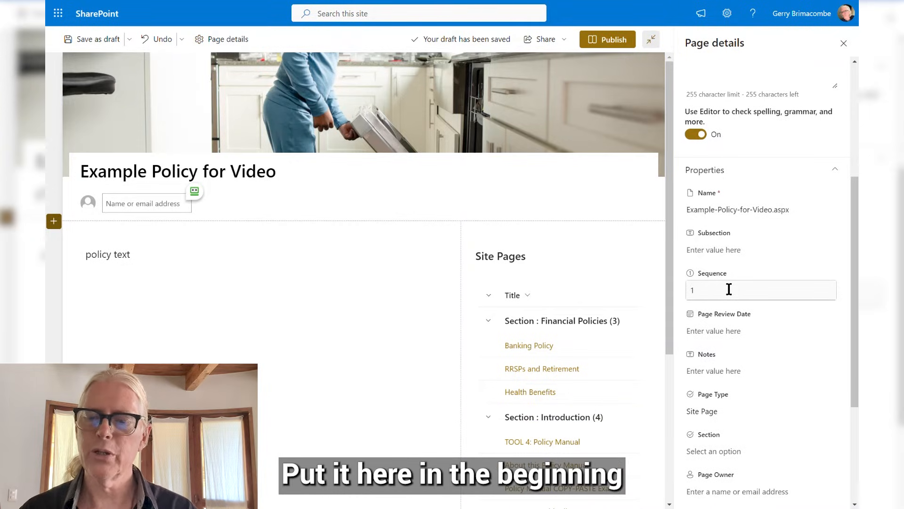
scroll(729, 288, down, 1)
click(724, 276)
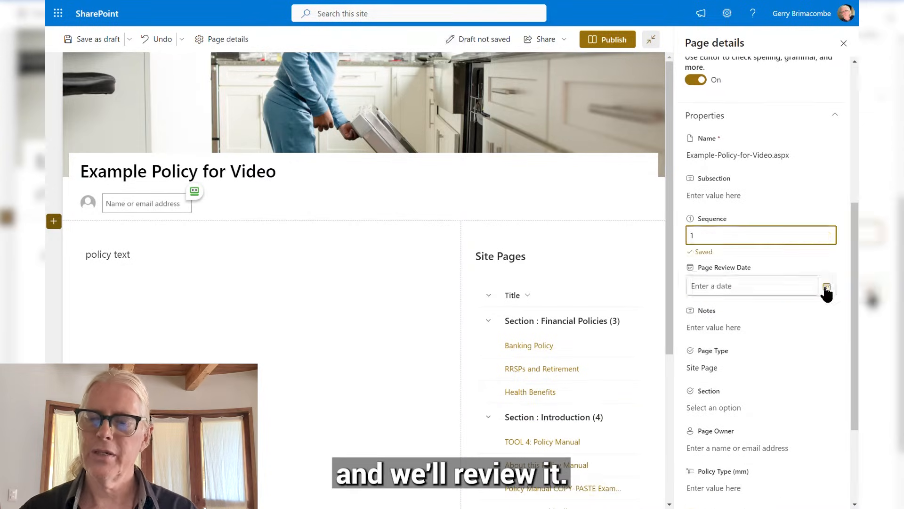
Step: Set the Page Type to Policy Page and the Section to Financial Policies, and close the page details
click(716, 355)
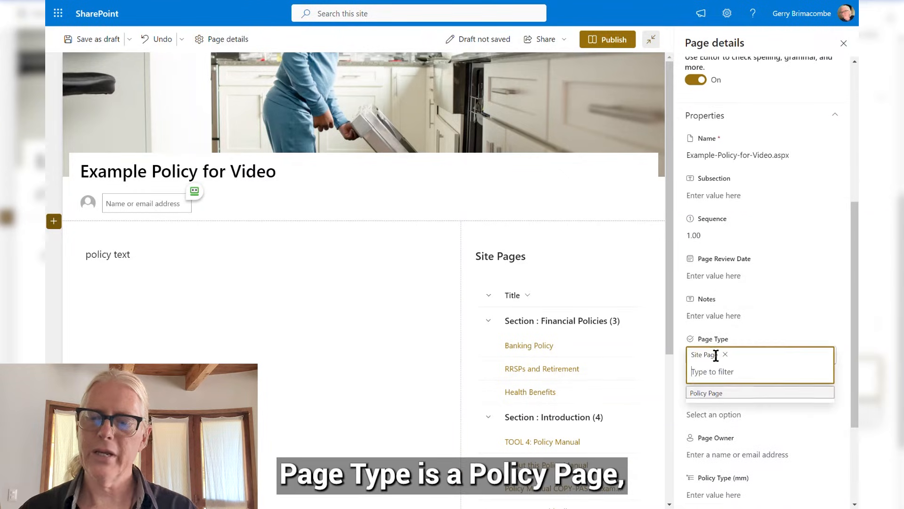
click(716, 394)
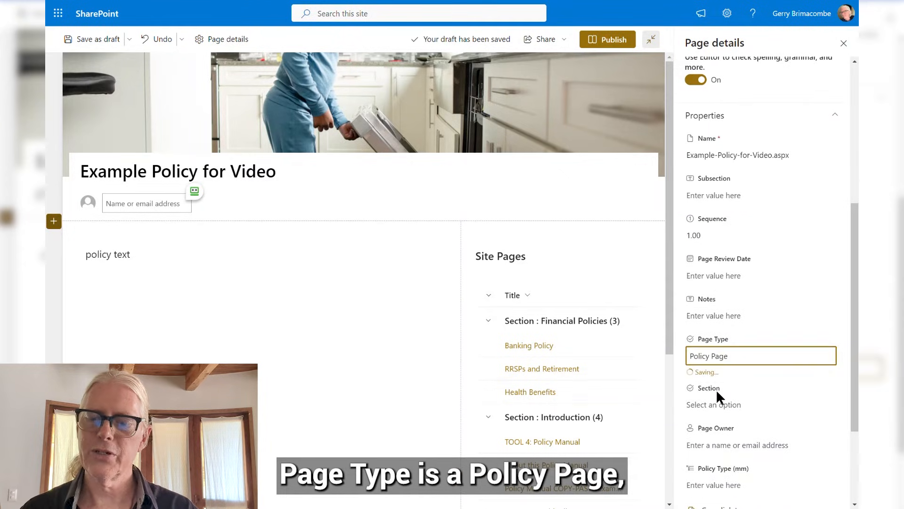
scroll(713, 330, down, 2)
click(708, 287)
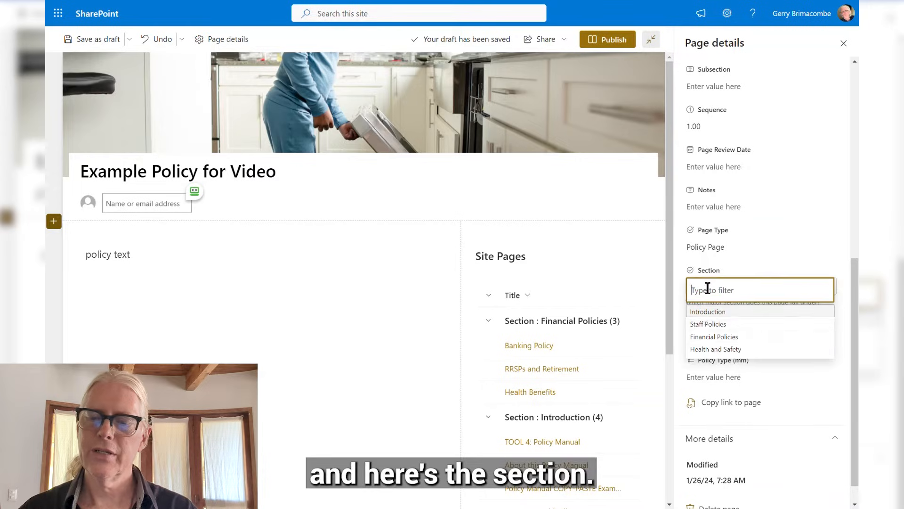
click(714, 336)
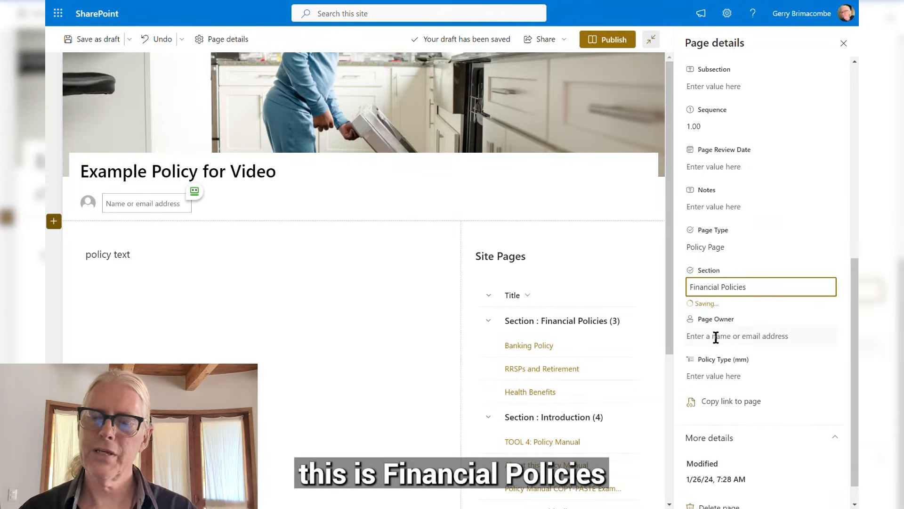
scroll(753, 346, down, 1)
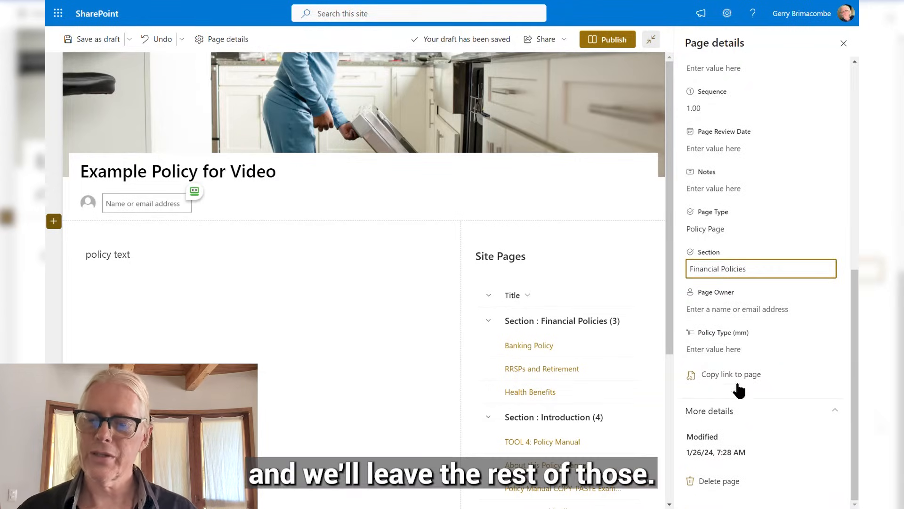
scroll(718, 62, up, 5)
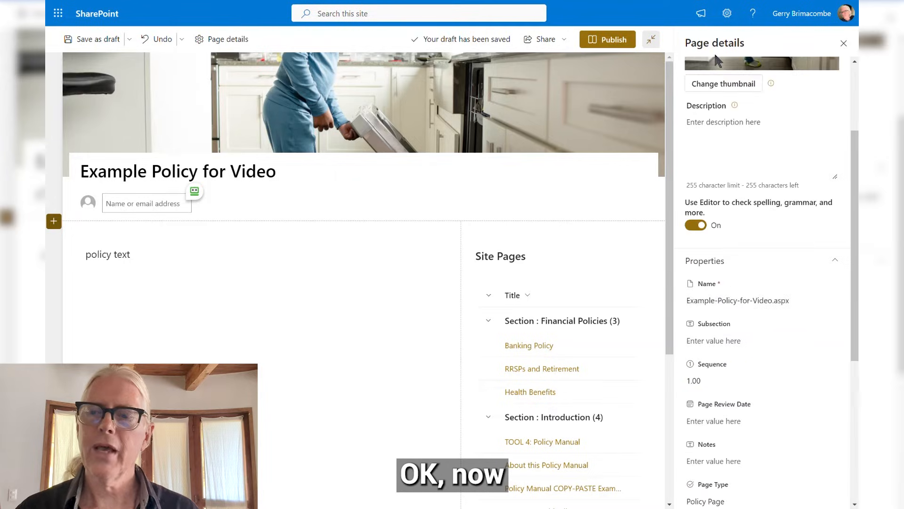
click(843, 43)
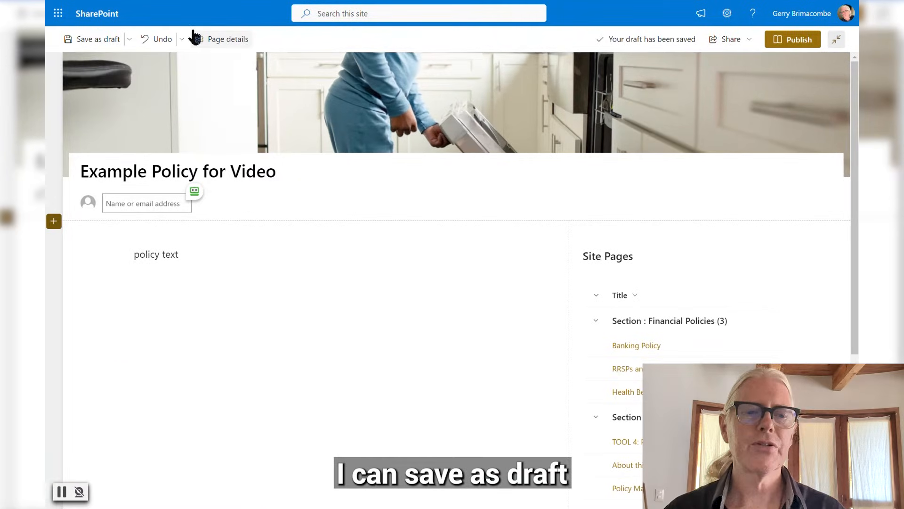
Step: Save the policy page as a draft, publish it and dismiss the page promotion options
click(99, 40)
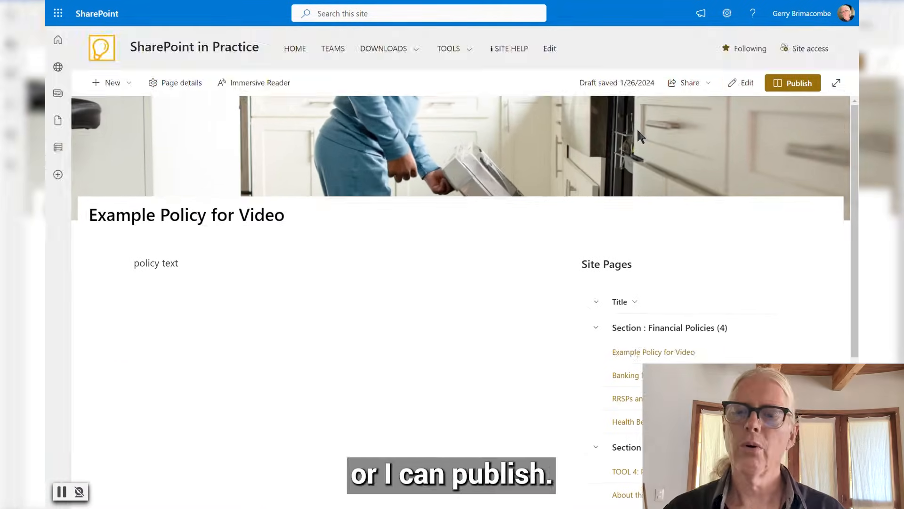
click(791, 85)
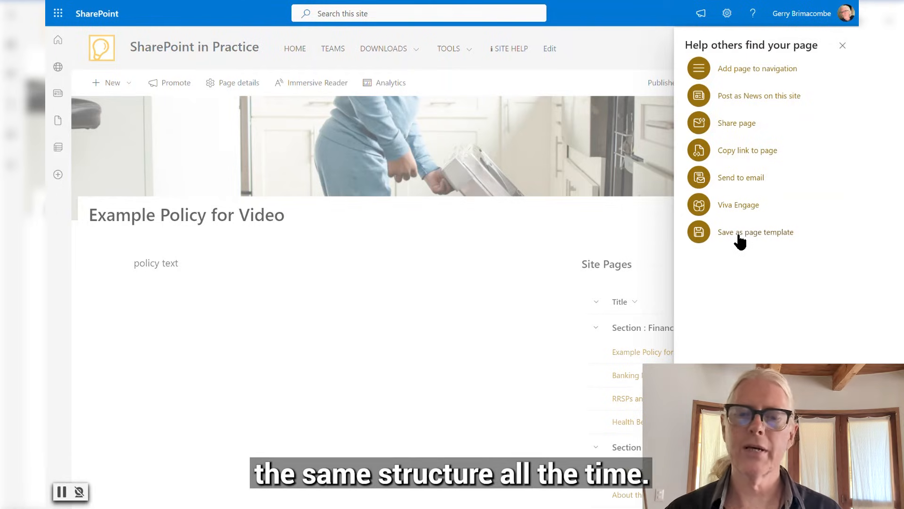
click(843, 46)
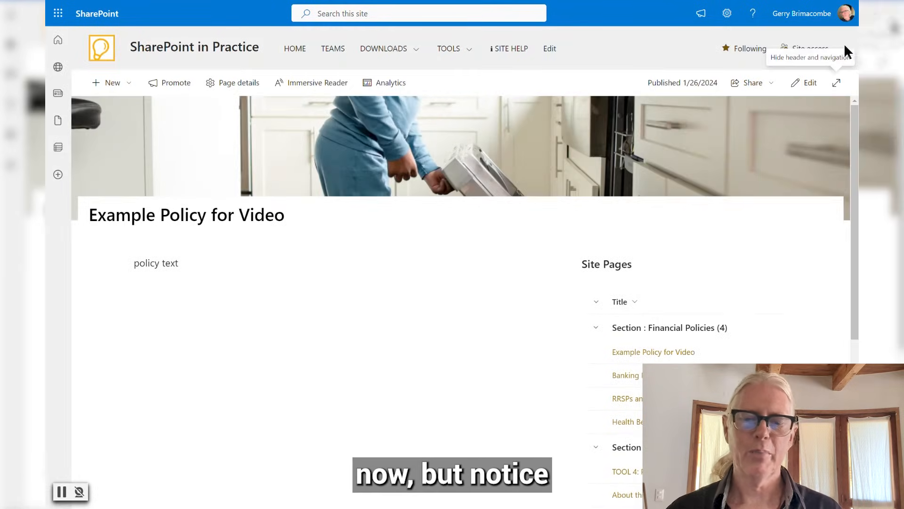
Step: View the Banking Policy page's index and open Example Policy for Video from it
scroll(641, 245, down, 1)
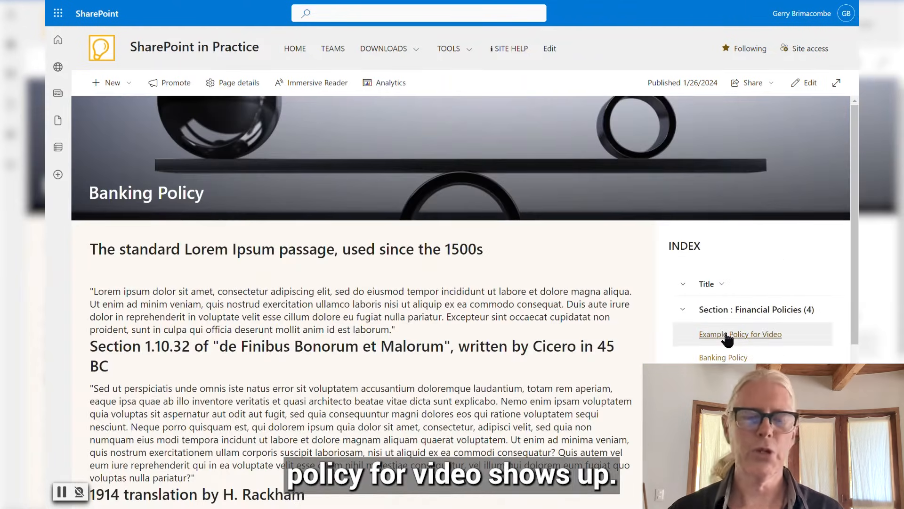
click(754, 335)
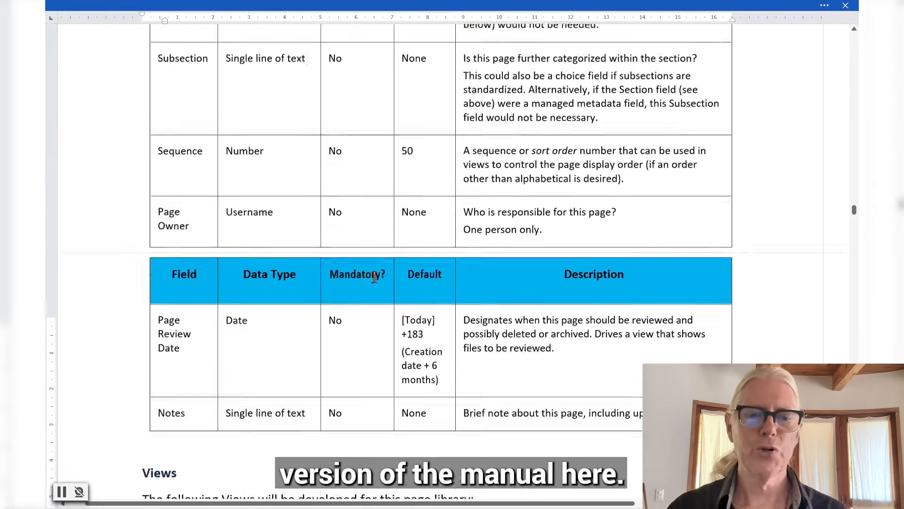
Step: Select and copy the Word content from the Policy Manual Page Library heading through the Post as News bullet above Governance Notes
scroll(375, 277, up, 12)
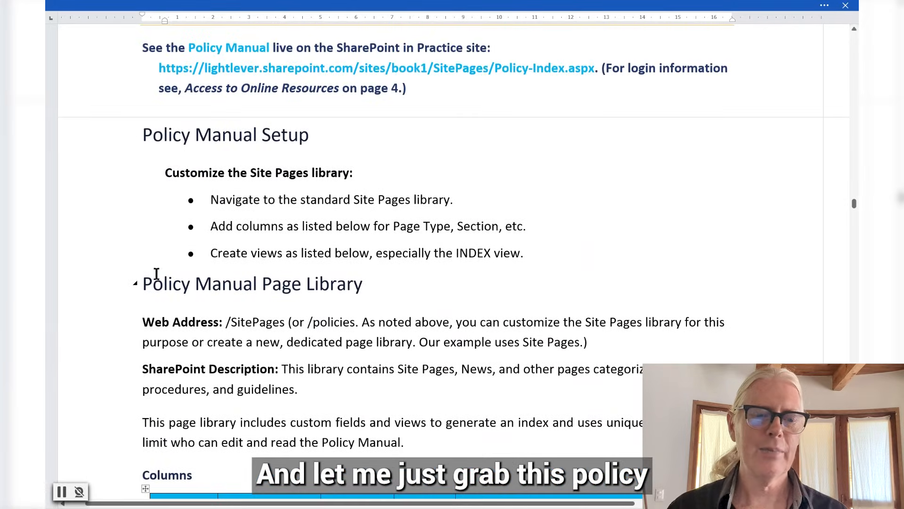
drag(142, 279, 240, 342)
scroll(242, 333, down, 3)
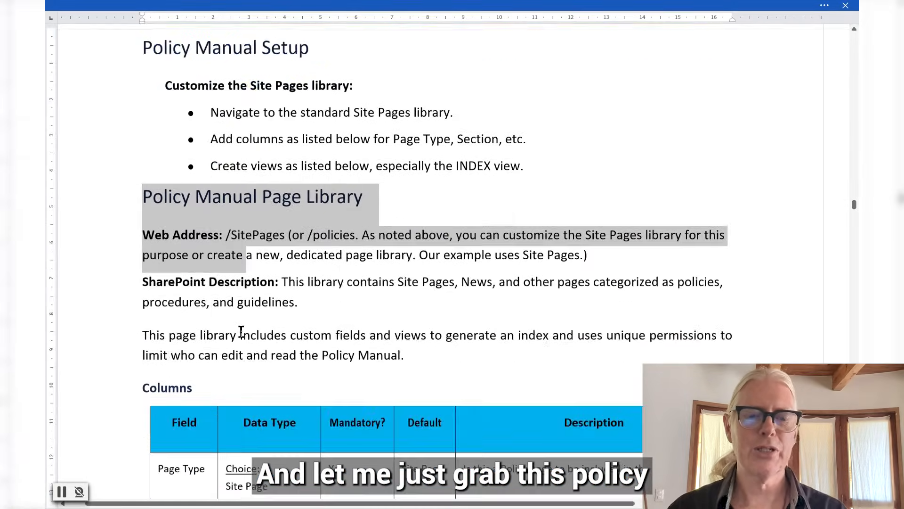
scroll(240, 332, down, 9)
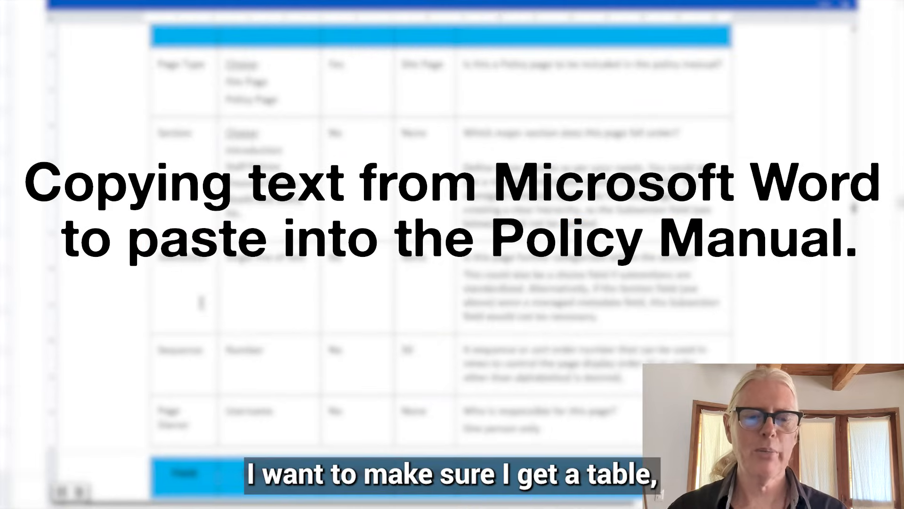
scroll(245, 319, down, 10)
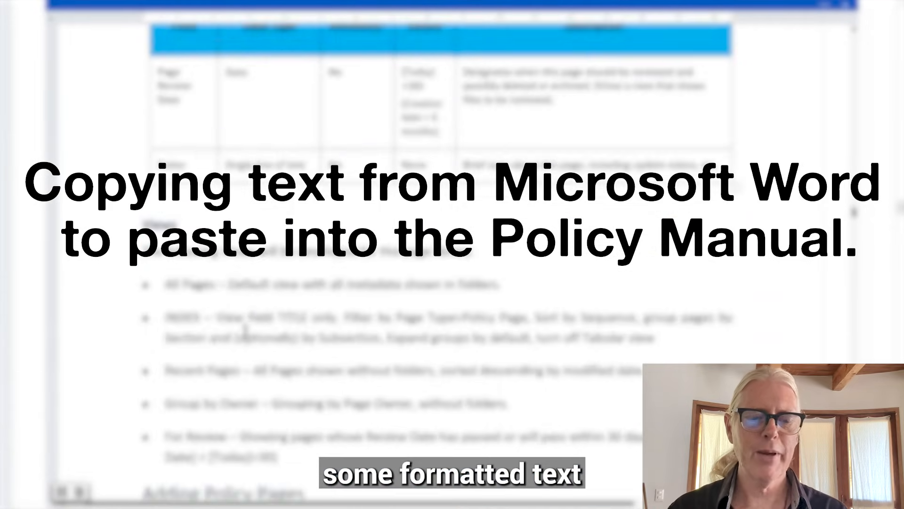
scroll(244, 319, down, 15)
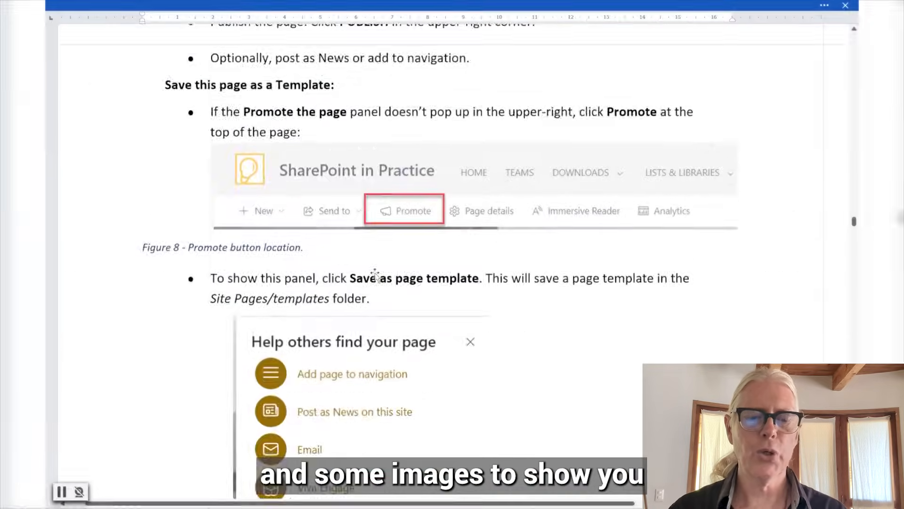
scroll(376, 276, down, 12)
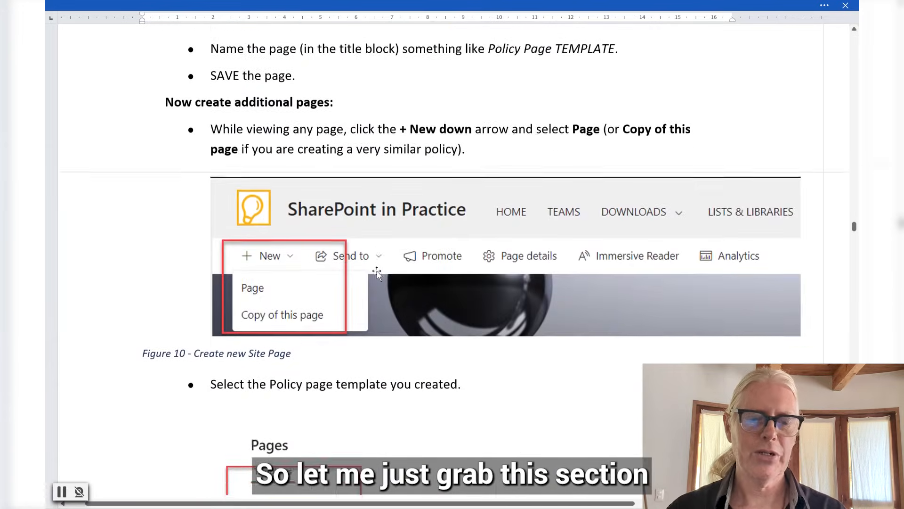
scroll(376, 273, down, 5)
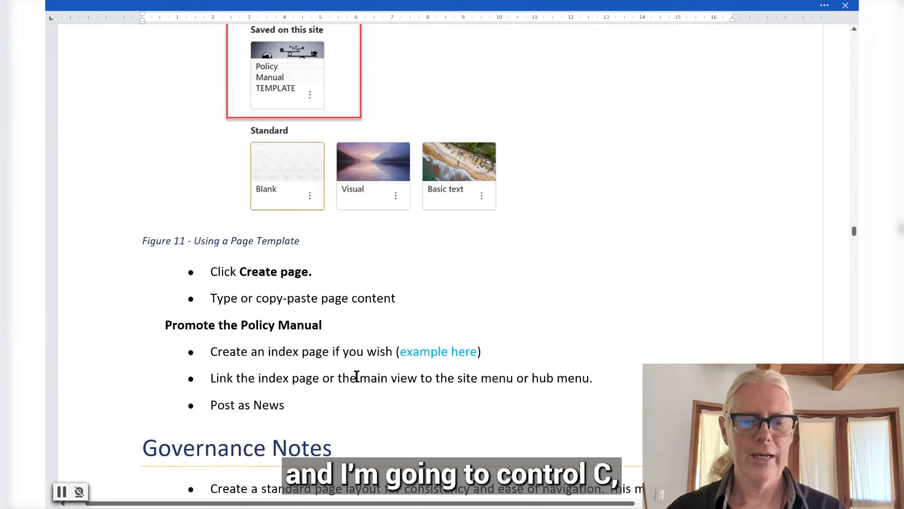
shift+click(332, 406)
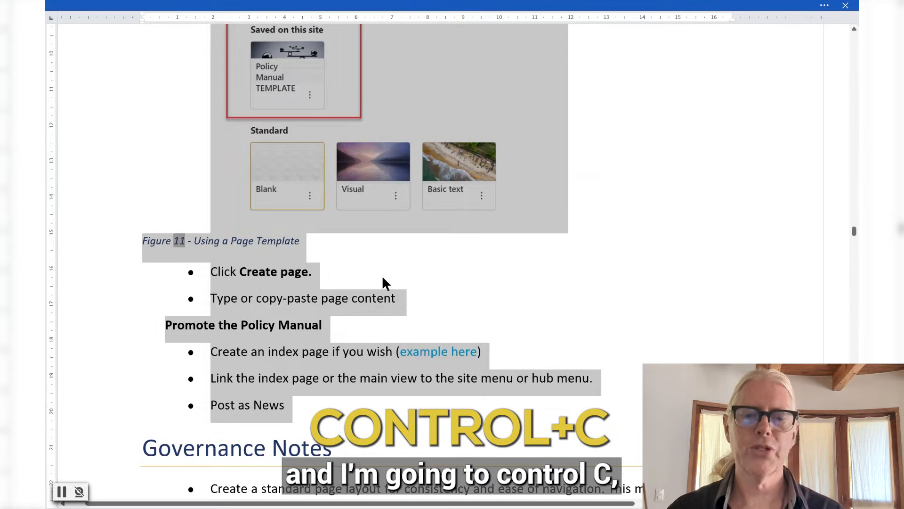
Step: Switch to the Example Policy for Video page in SharePoint, open it for editing and delete its existing text web part
key(alt+Tab)
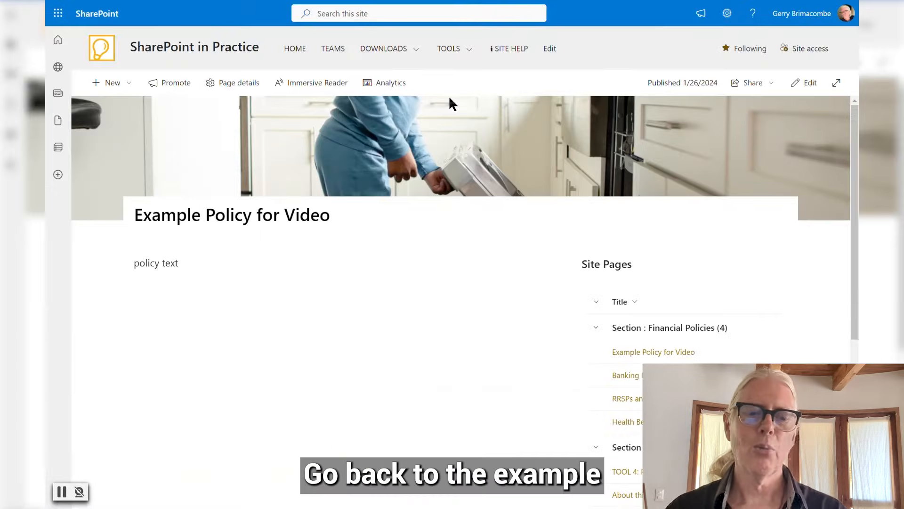
click(806, 83)
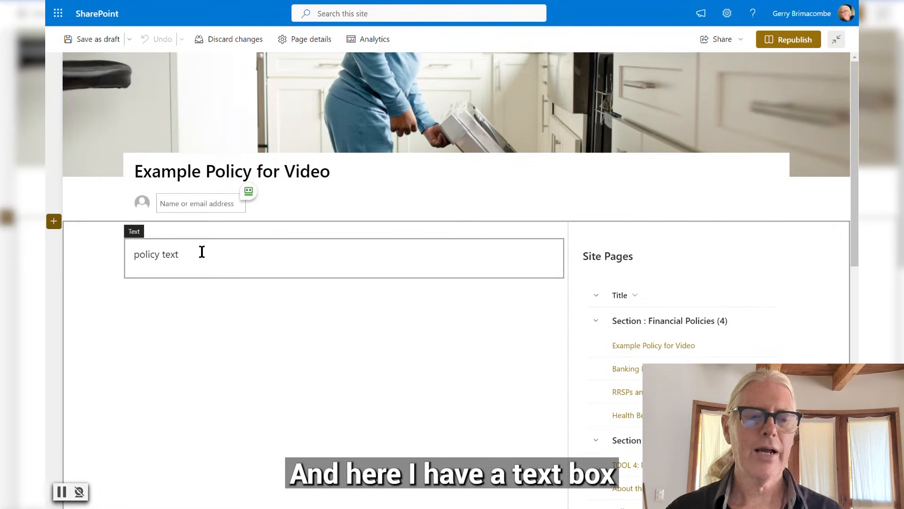
click(203, 252)
click(173, 227)
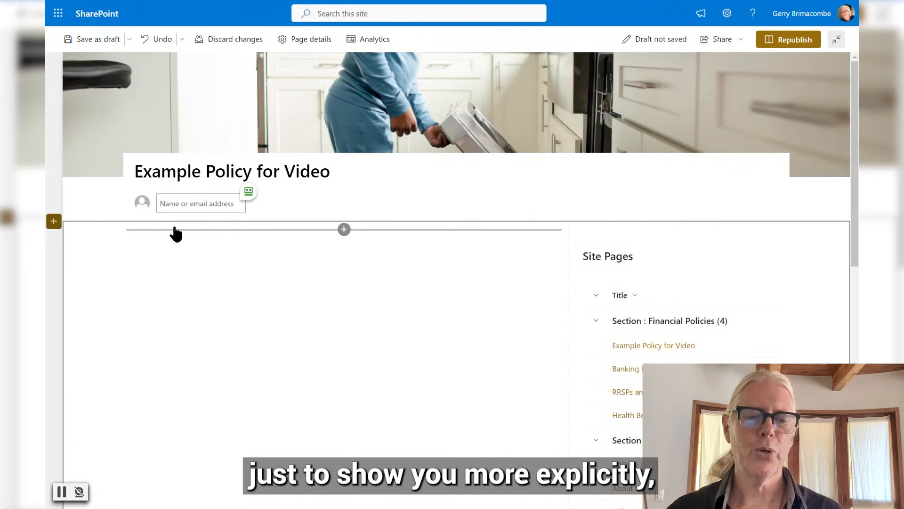
Step: Add a new Text web part to the empty main column and paste the copied Word content into it
click(344, 230)
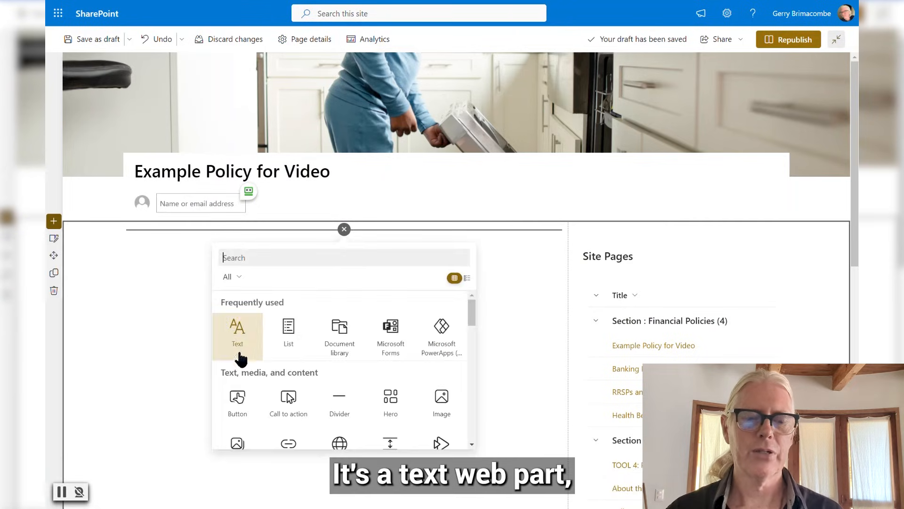
click(244, 337)
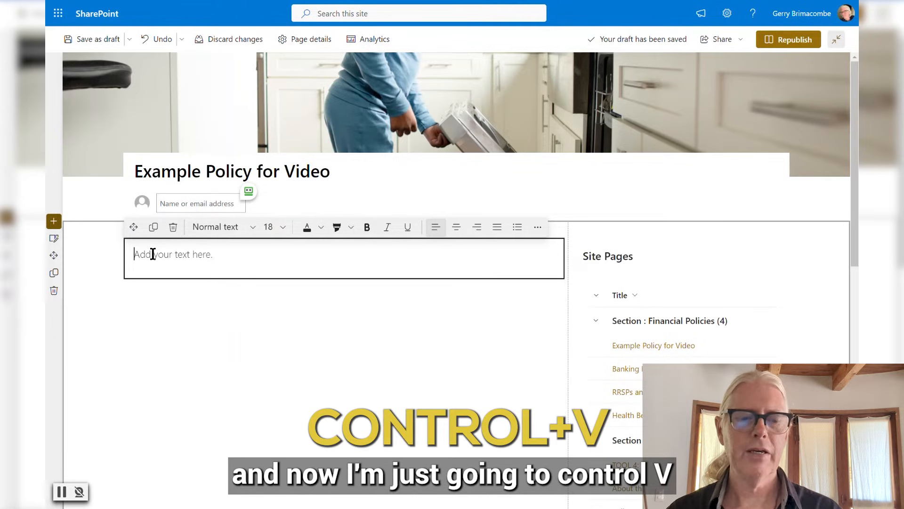
key(ctrl+v)
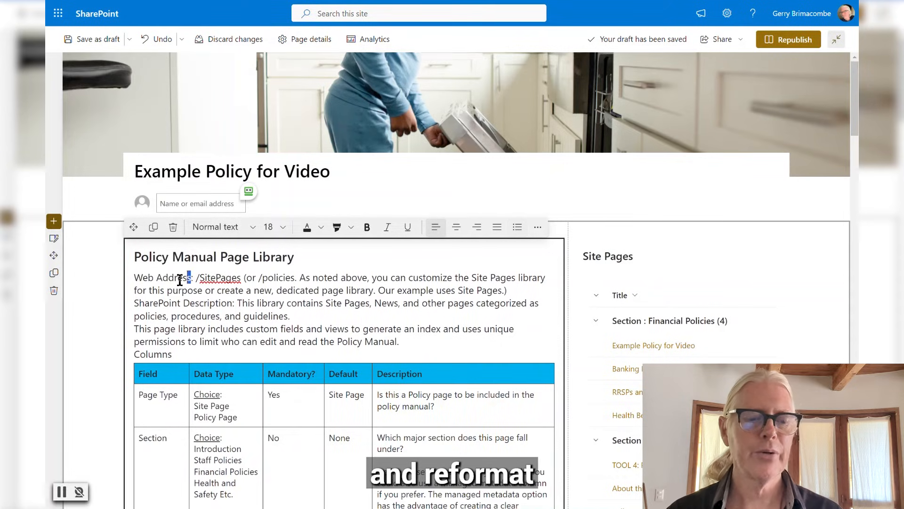
Step: Bold the words Web Address and insert a blank line after the Web Address and SharePoint Description paragraphs
drag(192, 279, 134, 278)
key(ctrl+b)
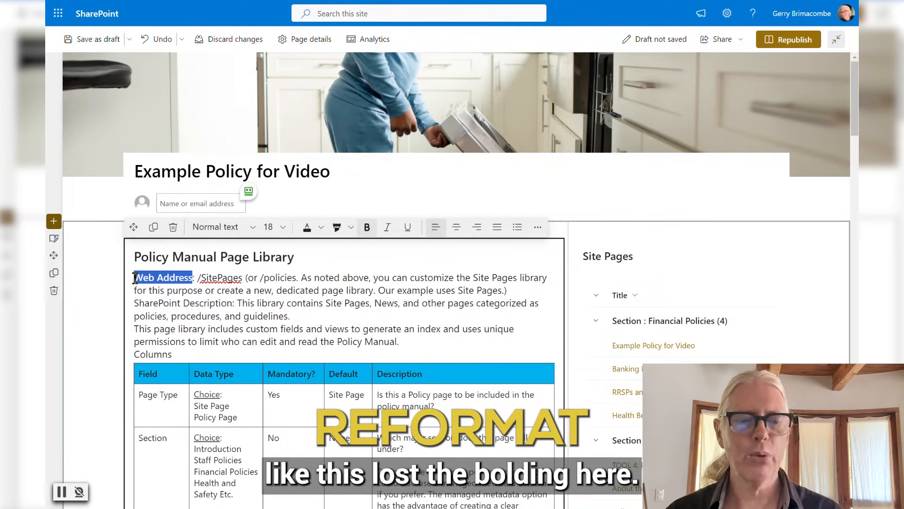
click(510, 292)
key(Return)
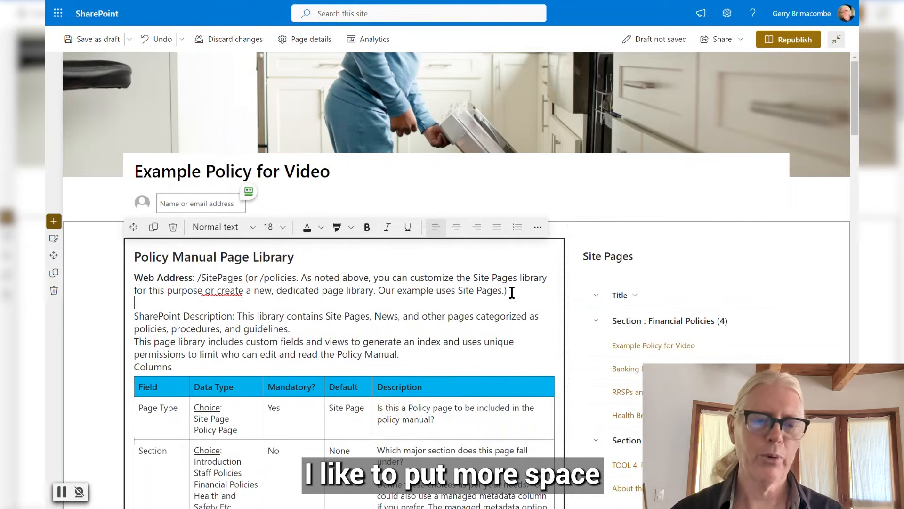
click(307, 329)
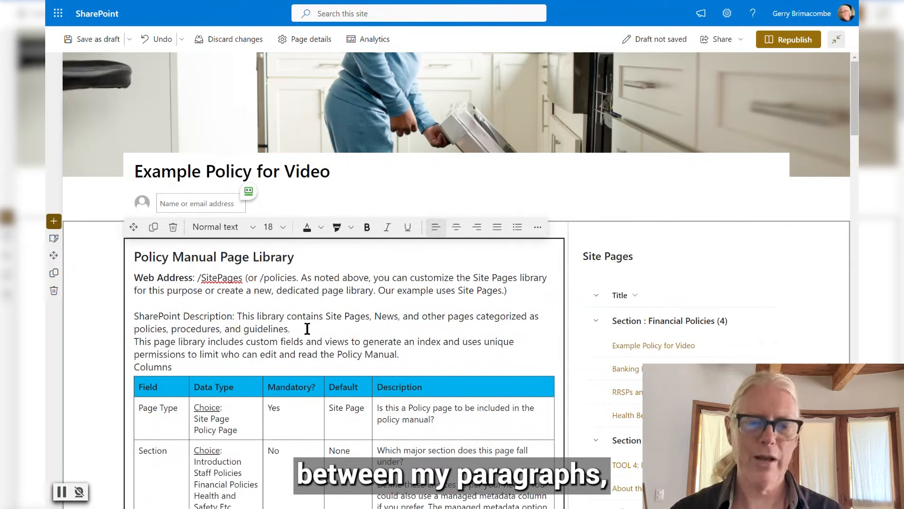
key(Return)
Step: Apply the Heading 3 style to the Views line below the columns table
scroll(278, 316, down, 5)
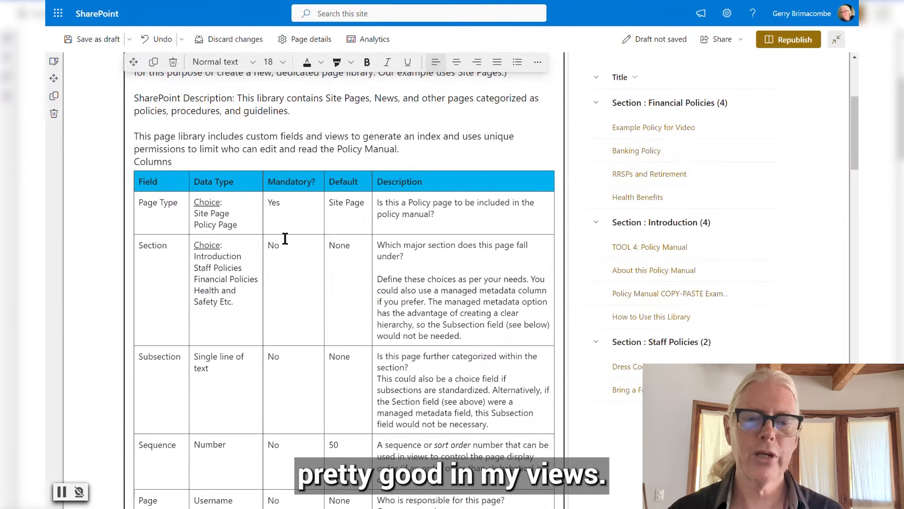
scroll(284, 237, down, 10)
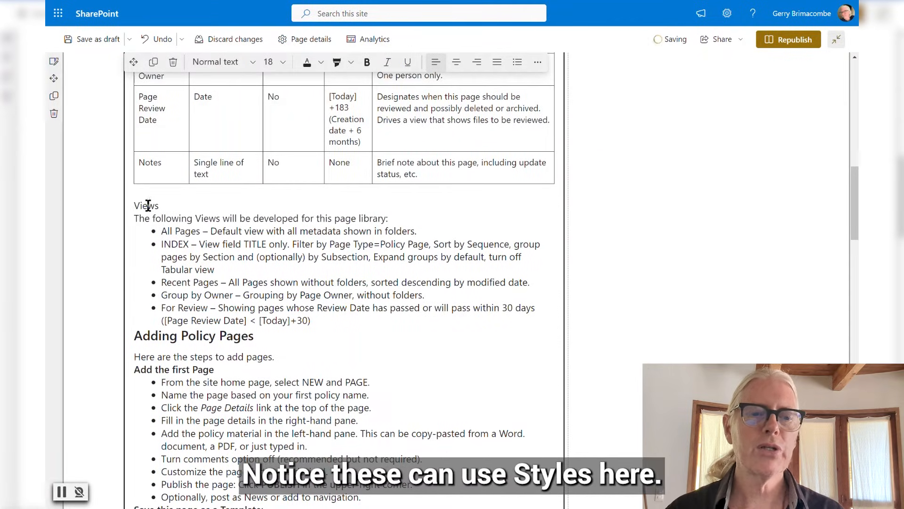
click(253, 62)
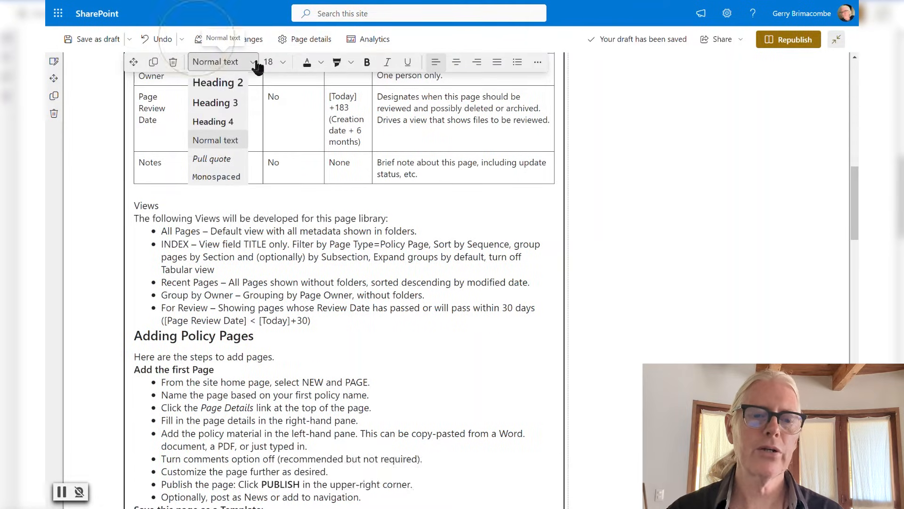
click(222, 103)
Step: Insert a blank line without a bullet between the For Review item and the Adding Policy Pages heading
click(318, 326)
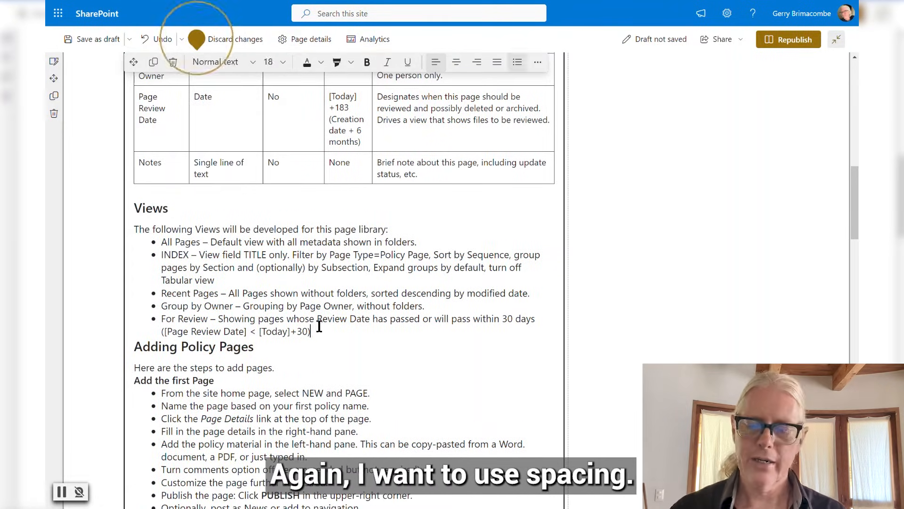
key(Return)
key(BackSpace)
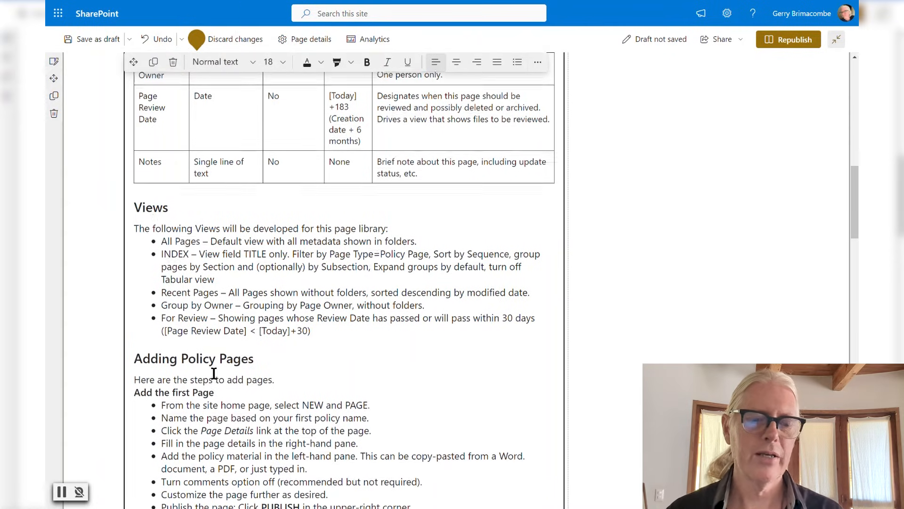
Step: Set the Views heading to the Heading 4 style
scroll(200, 372, down, 1)
click(155, 153)
click(222, 62)
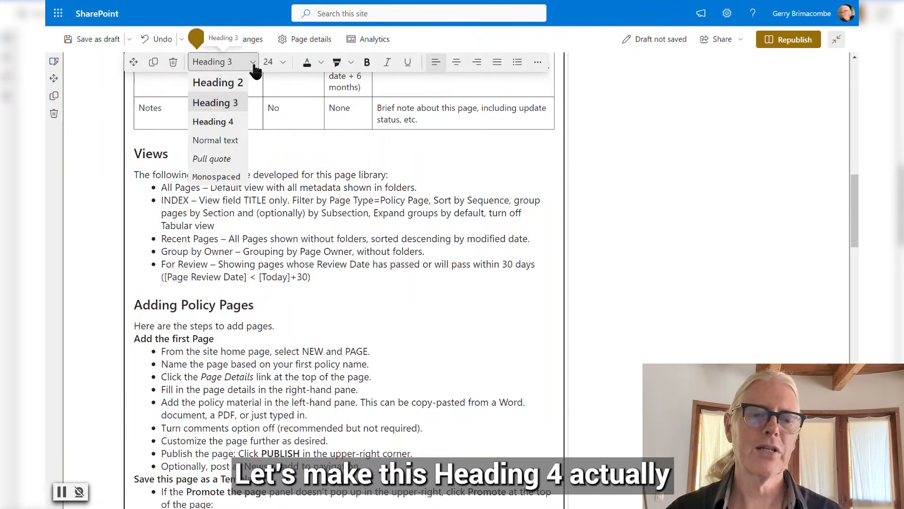
click(231, 120)
Step: Insert a blank line without a bullet above the Save this page as a Template heading
scroll(236, 245, down, 2)
scroll(289, 234, down, 4)
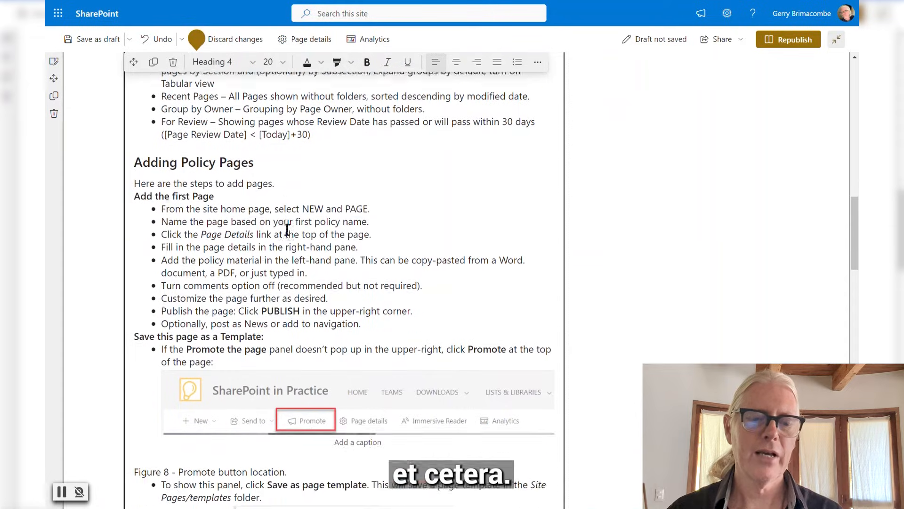
key(Return)
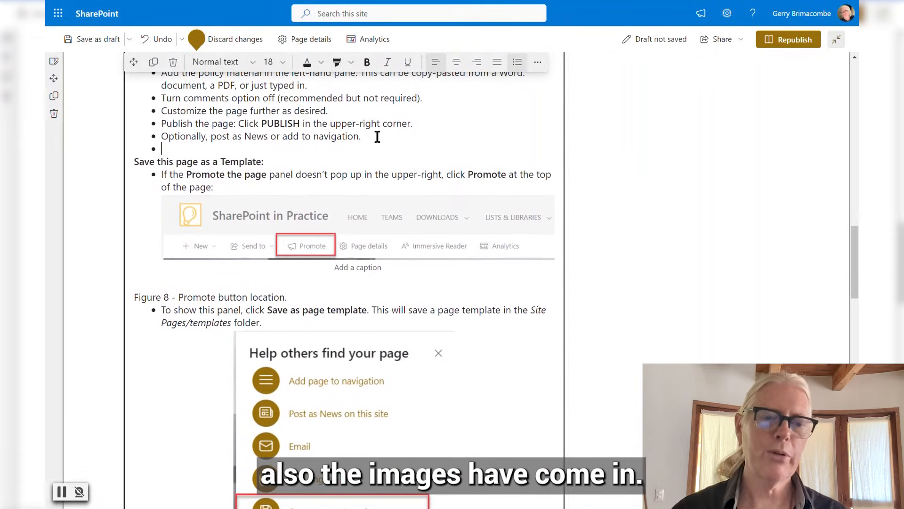
key(BackSpace)
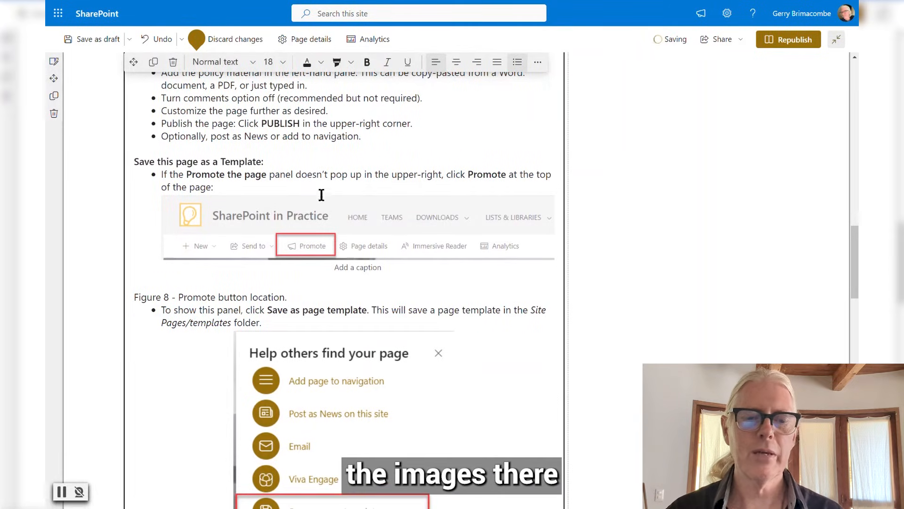
Step: Indent the Figure 8 caption to the list above it and insert a blank line after it
scroll(177, 211, down, 2)
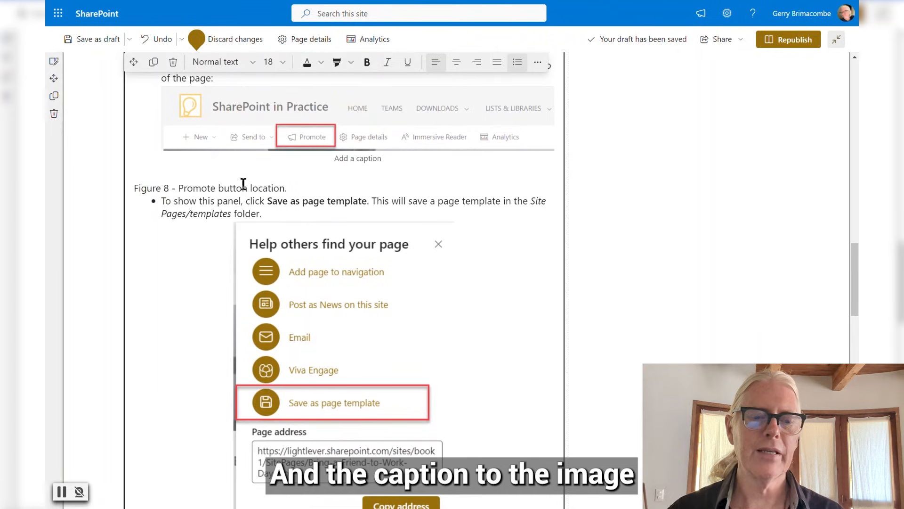
key(BackSpace)
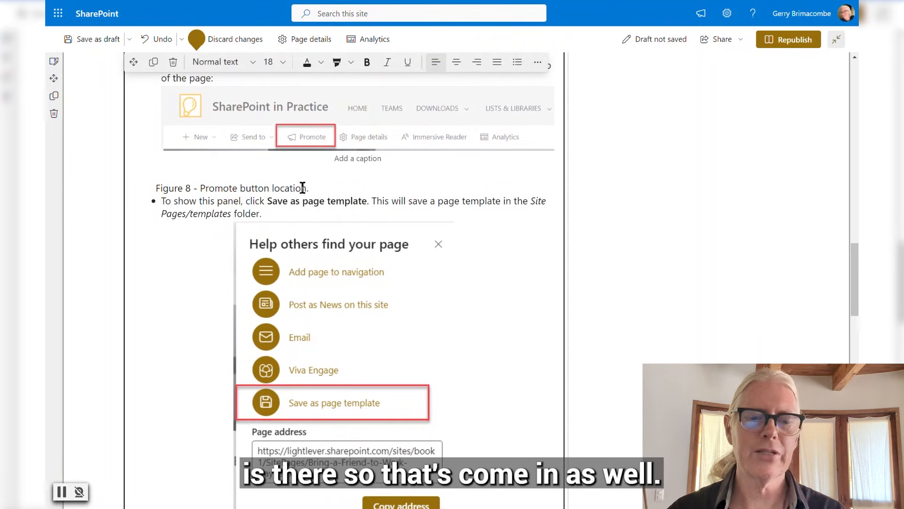
key(Return)
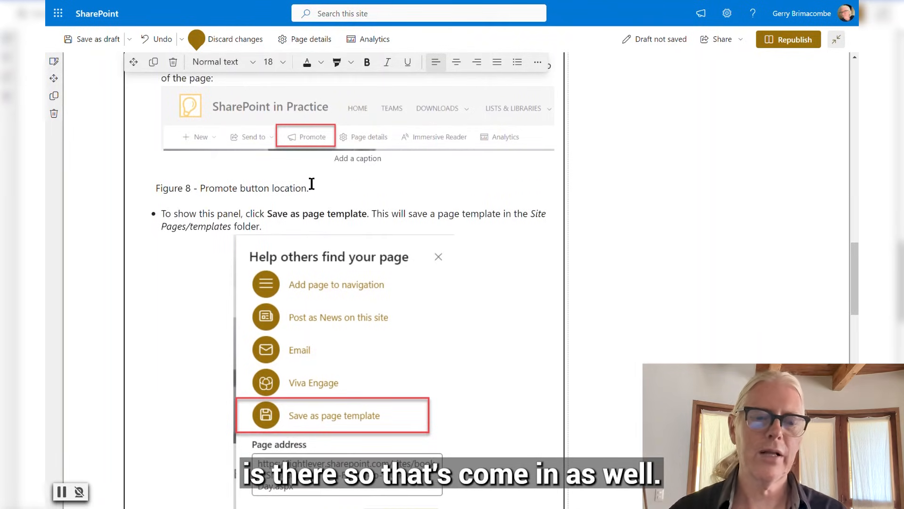
Step: Italicize the Figure 8 caption and select the Figure 9 caption below the next image
drag(315, 186, 113, 187)
key(ctrl+i)
scroll(187, 211, down, 8)
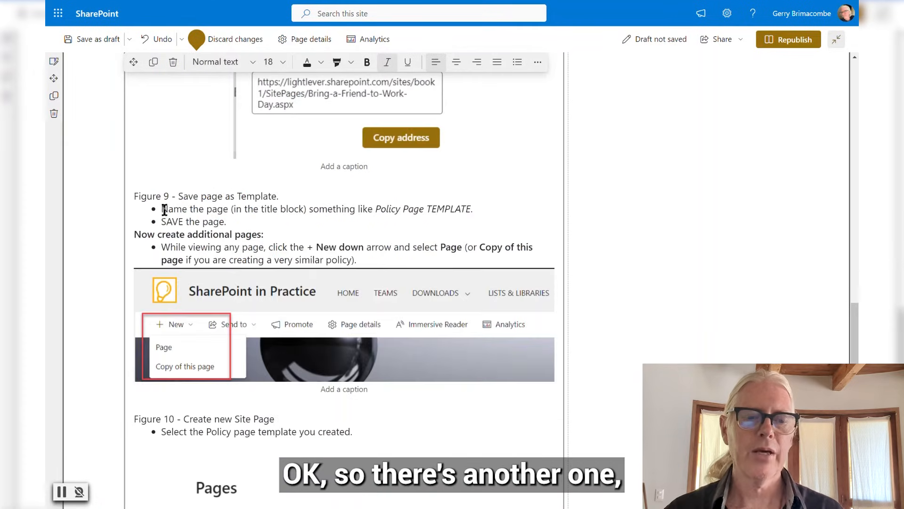
click(134, 196)
drag(303, 196, 152, 195)
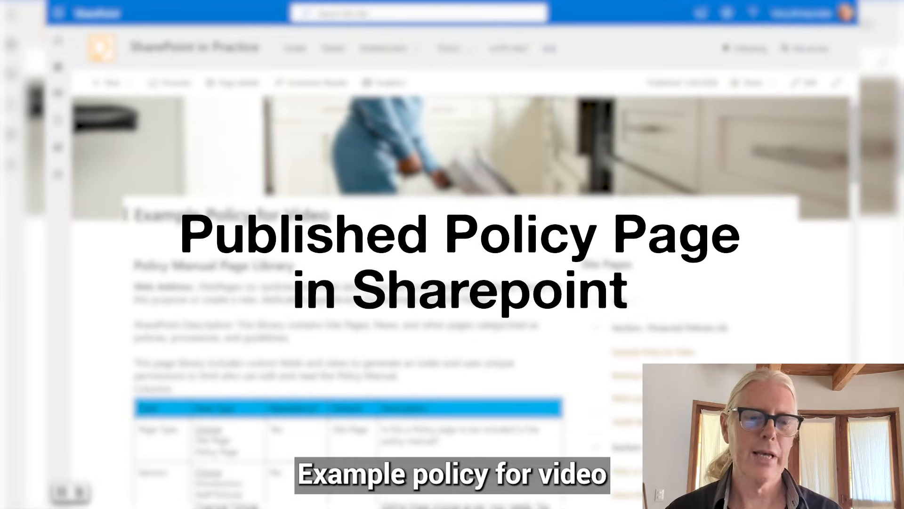
Step: Review the published policy page from its first heading down and enlarge the Figure 8 image
scroll(411, 265, down, 1)
scroll(208, 215, down, 1)
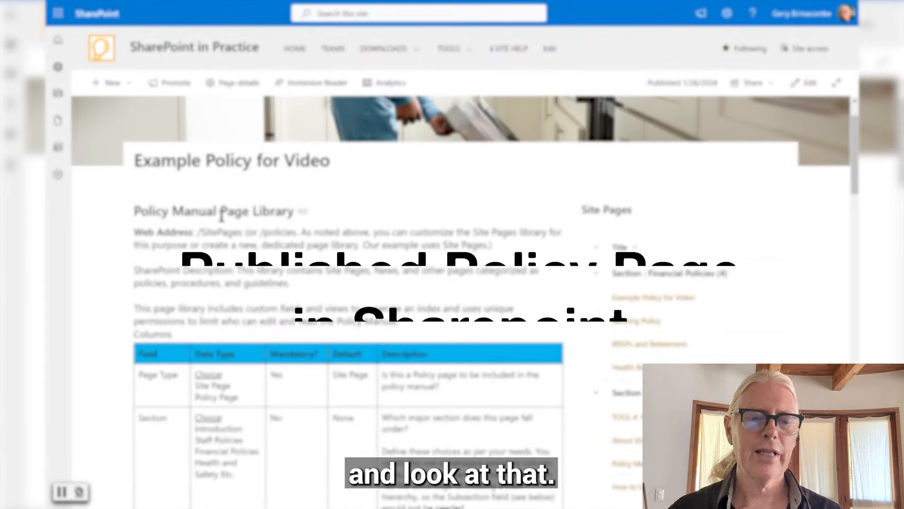
scroll(266, 202, down, 12)
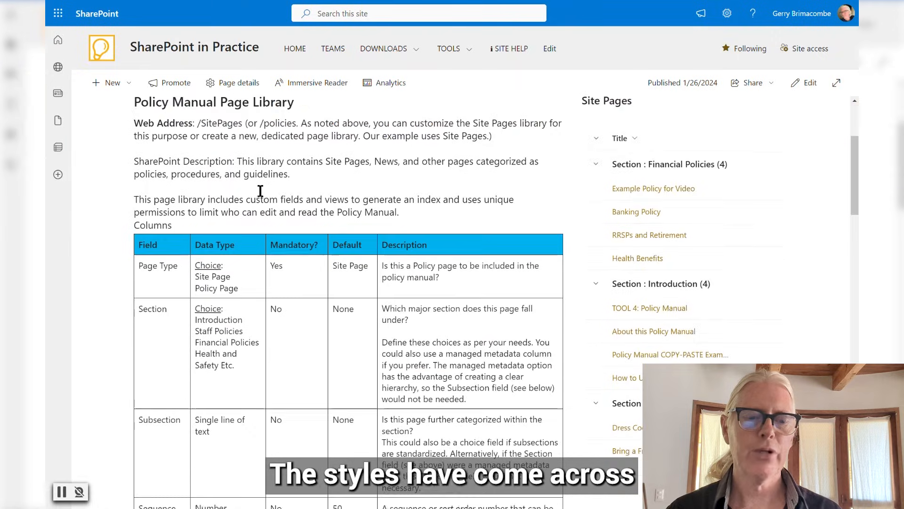
scroll(259, 184, down, 5)
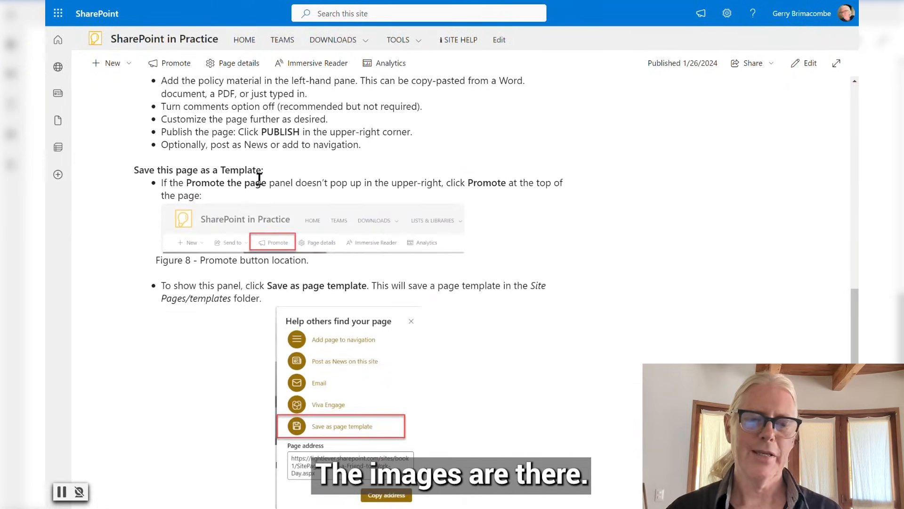
click(350, 244)
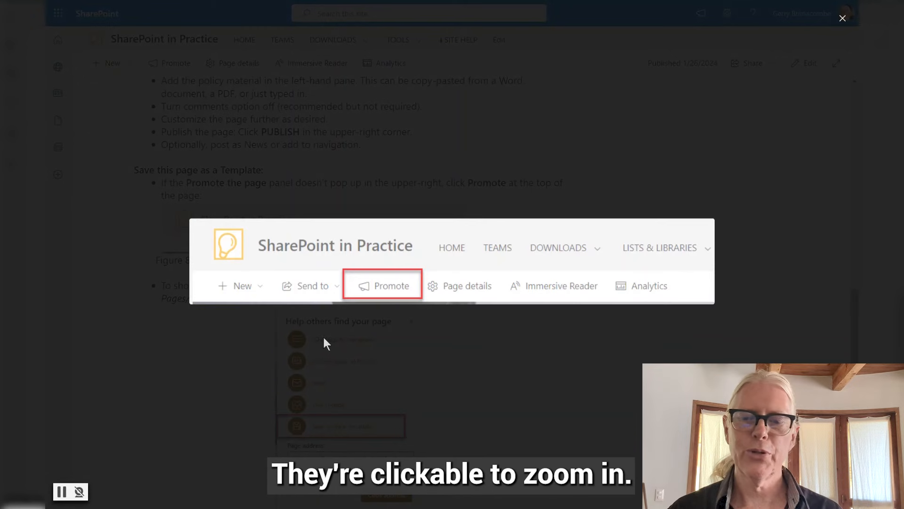
Step: Close the enlarged Figure 8 image and review the published page's figures and steps for saving the template and creating additional pages
click(842, 18)
scroll(485, 222, down, 9)
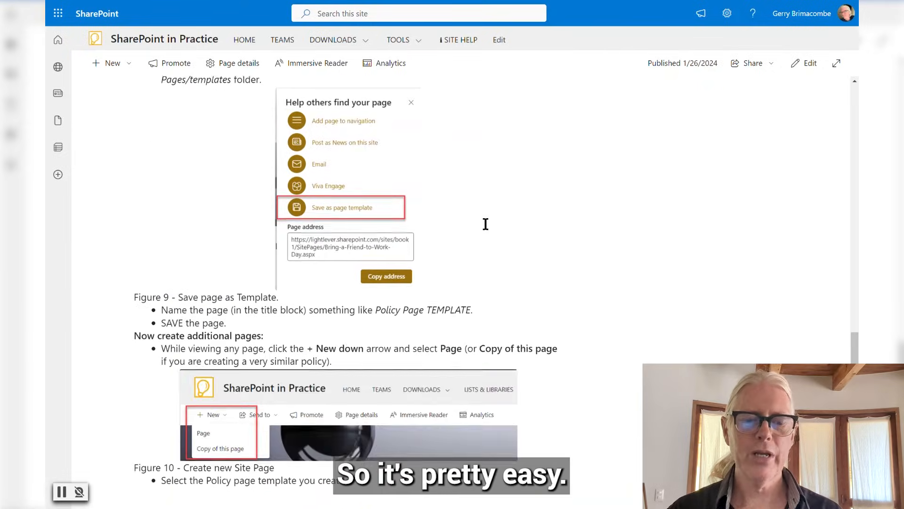
scroll(486, 223, down, 3)
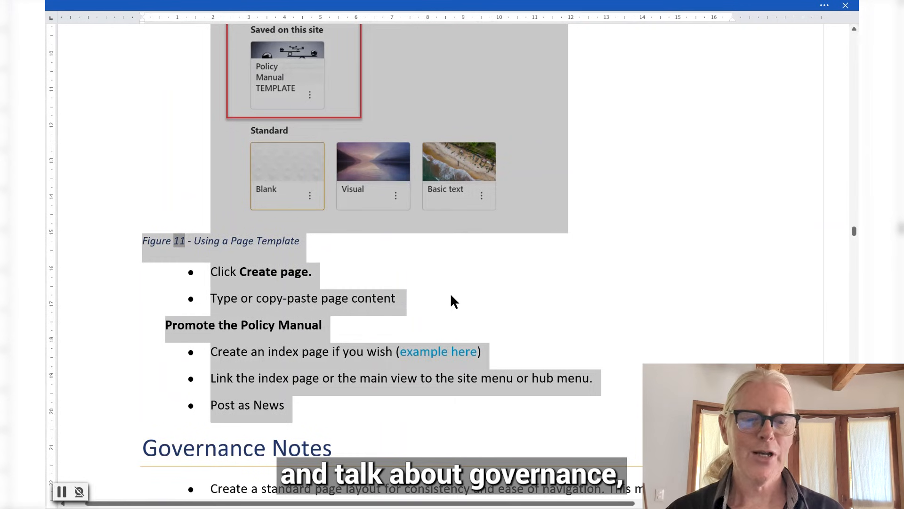
Step: Switch to the Word document and review the Governance Notes, highlighting the points on keeping pages up to date and considering who can edit pages
scroll(464, 291, down, 5)
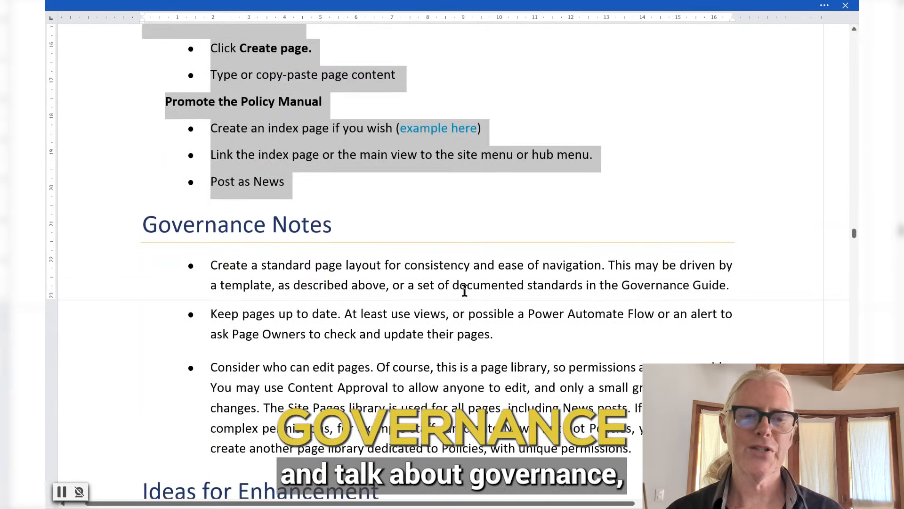
scroll(464, 291, down, 3)
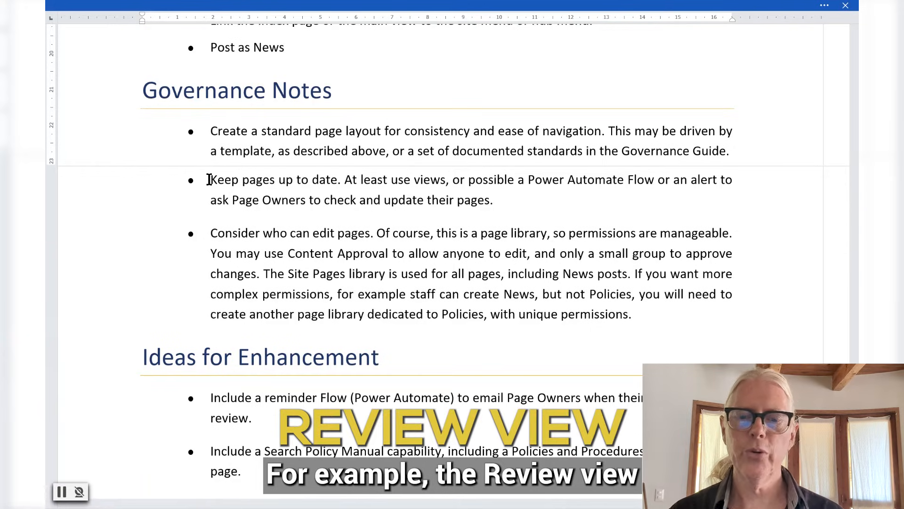
drag(507, 203, 218, 184)
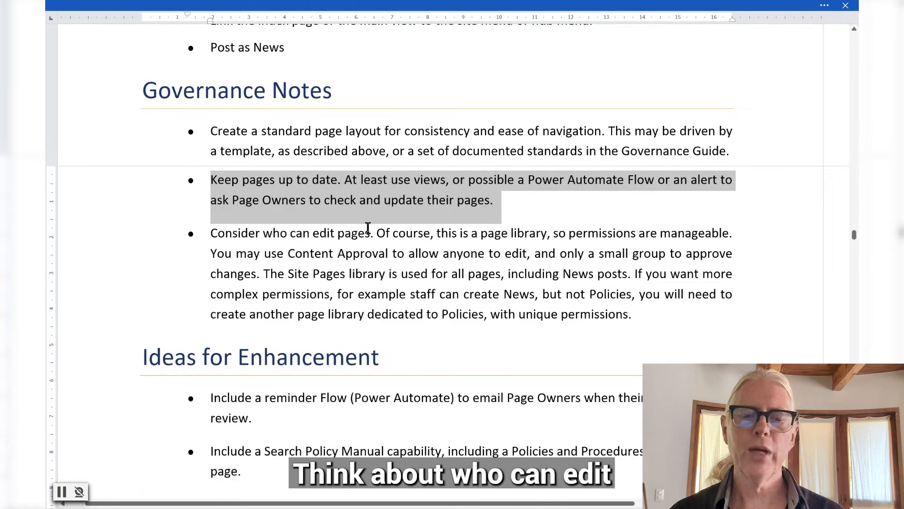
drag(341, 232, 194, 229)
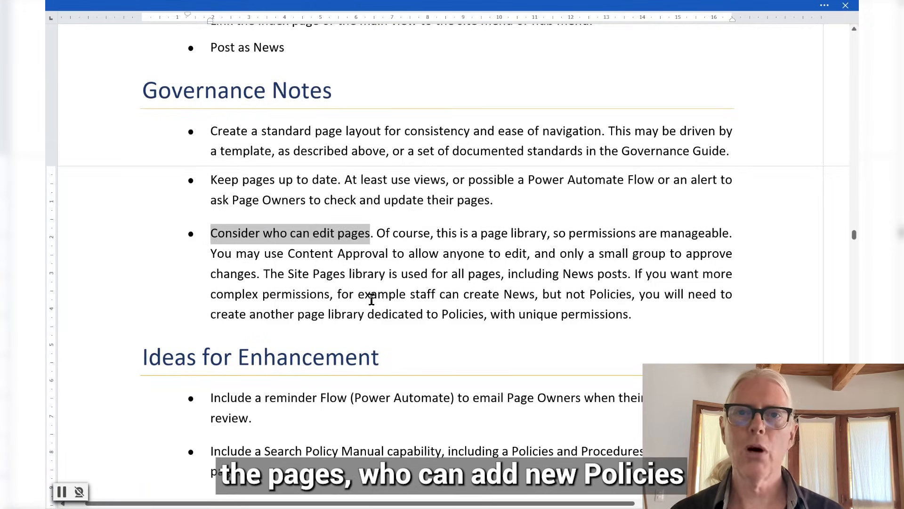